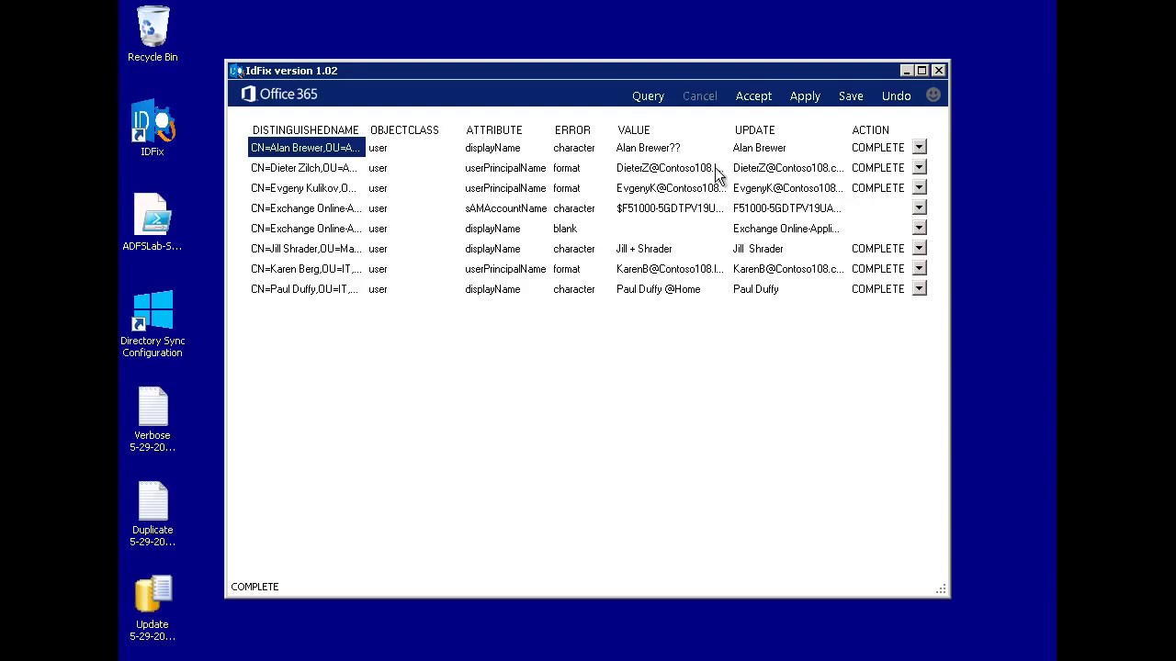
pyautogui.click(717, 177)
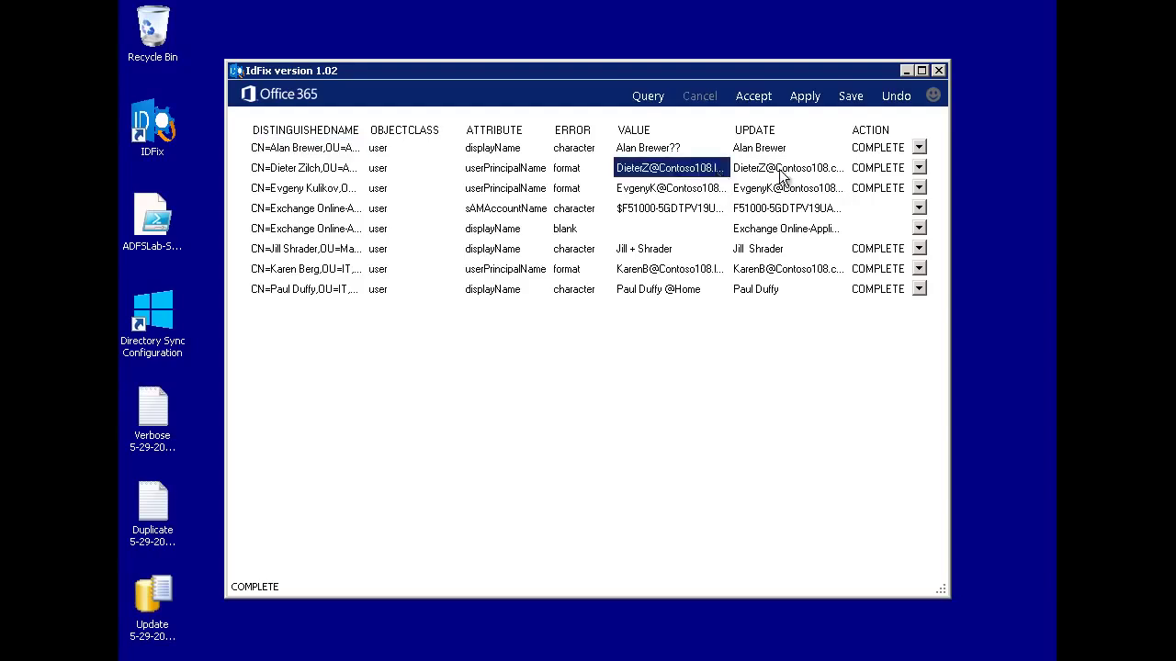
pyautogui.doubleClick(751, 174)
pyautogui.click(699, 176)
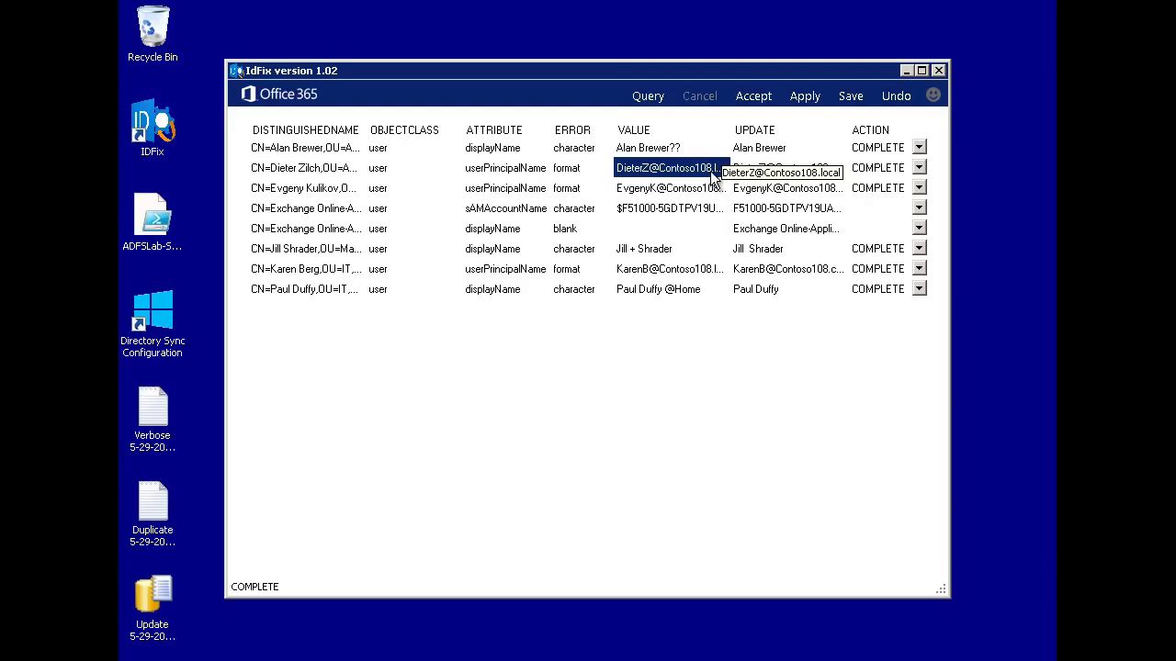
pyautogui.click(672, 255)
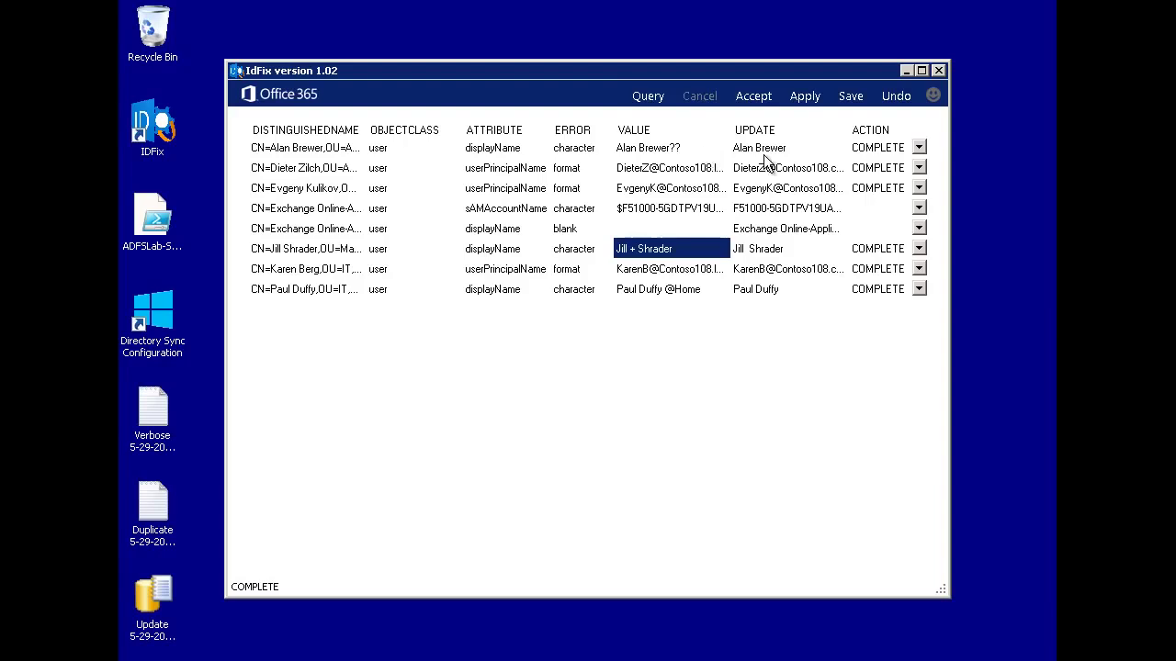
pyautogui.doubleClick(835, 174)
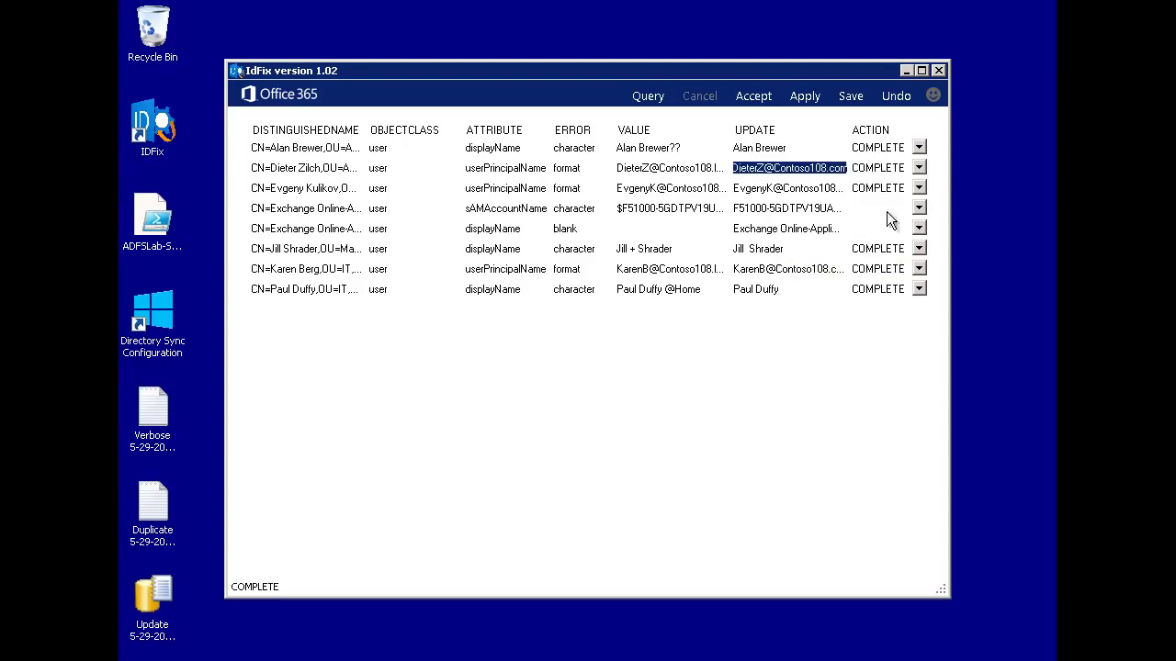
pyautogui.click(919, 148)
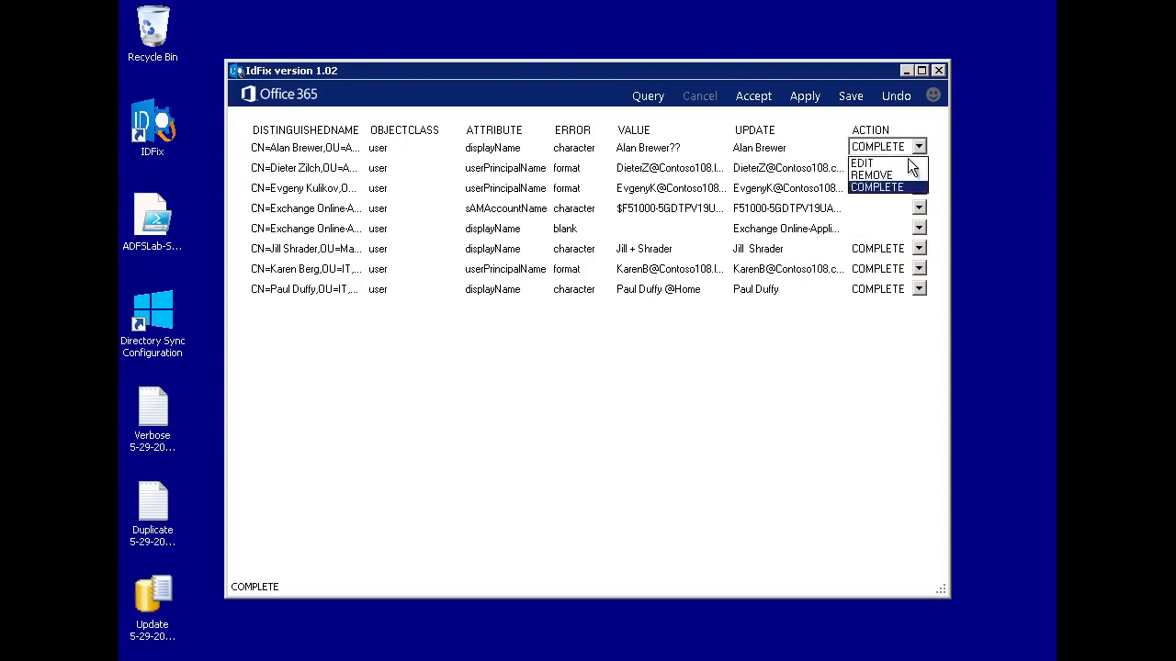
pyautogui.click(879, 165)
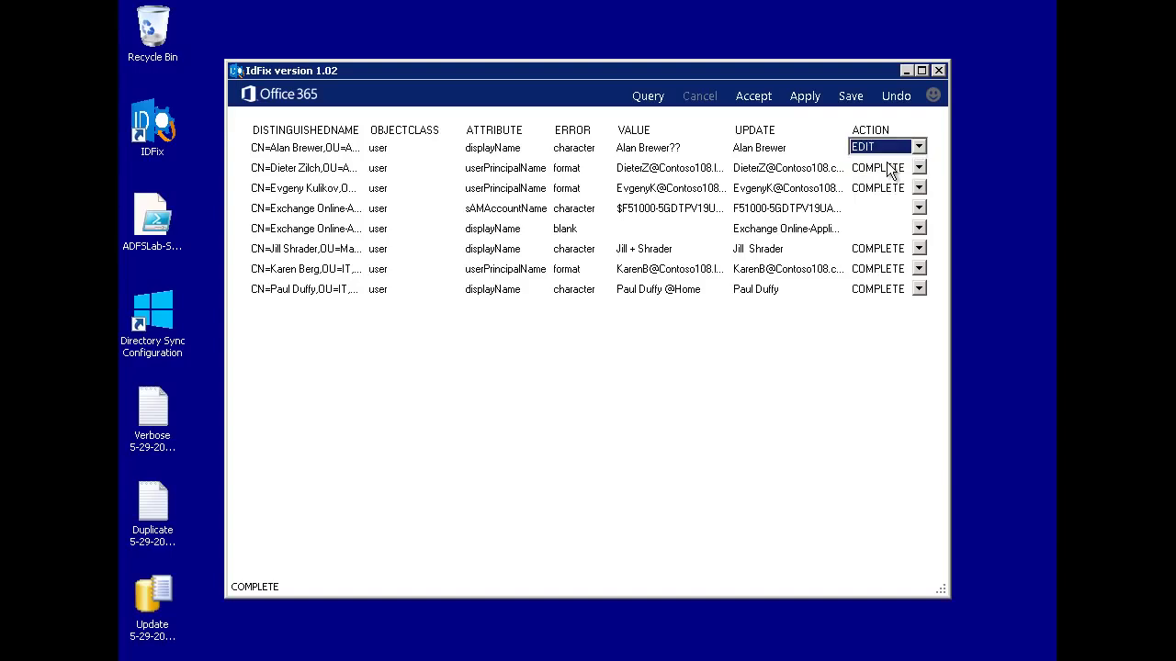
pyautogui.click(919, 148)
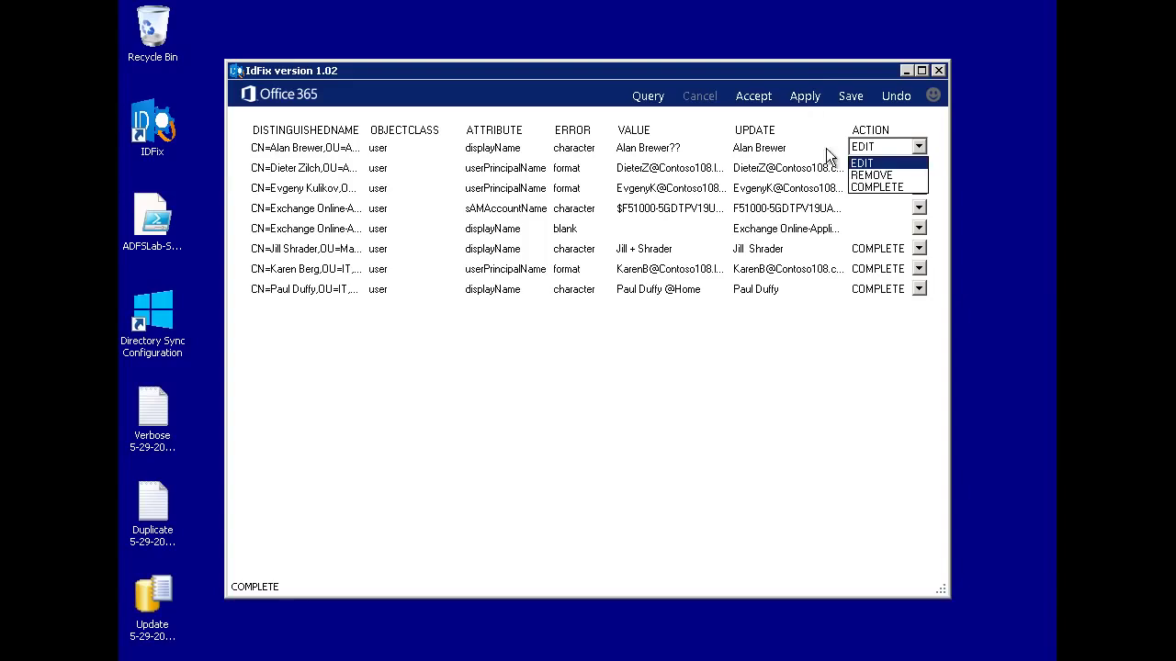
pyautogui.click(874, 186)
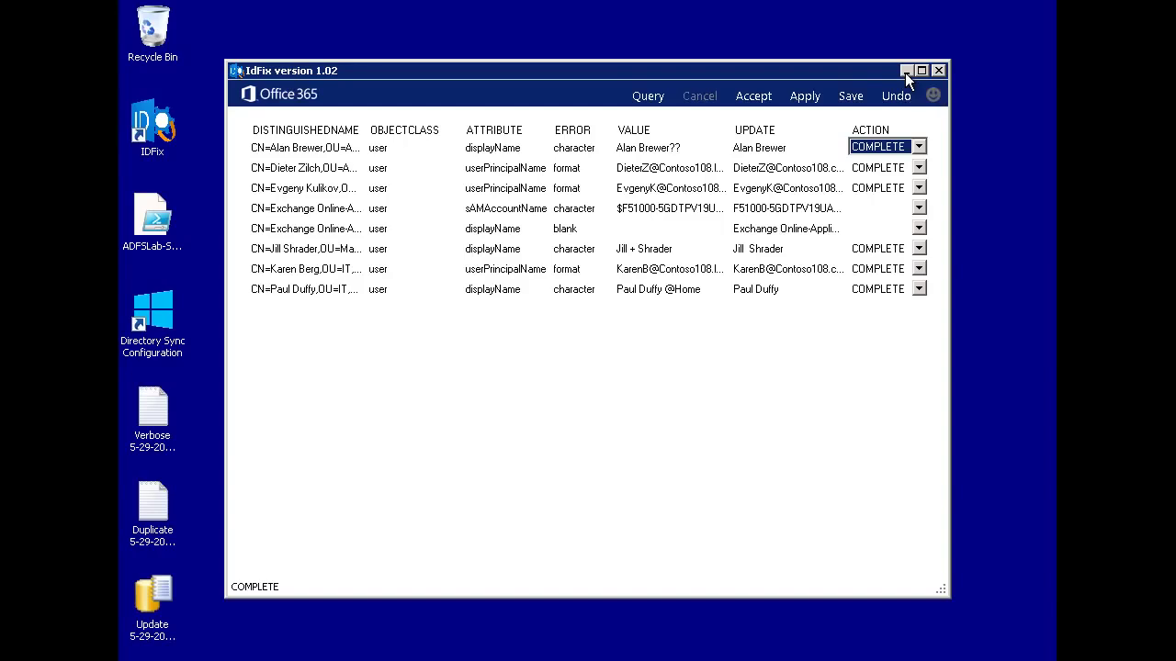
# Launch Directory Sync Configuration and sign in with the Azure AD administrator's user name and password.
pyautogui.doubleClick(169, 344)
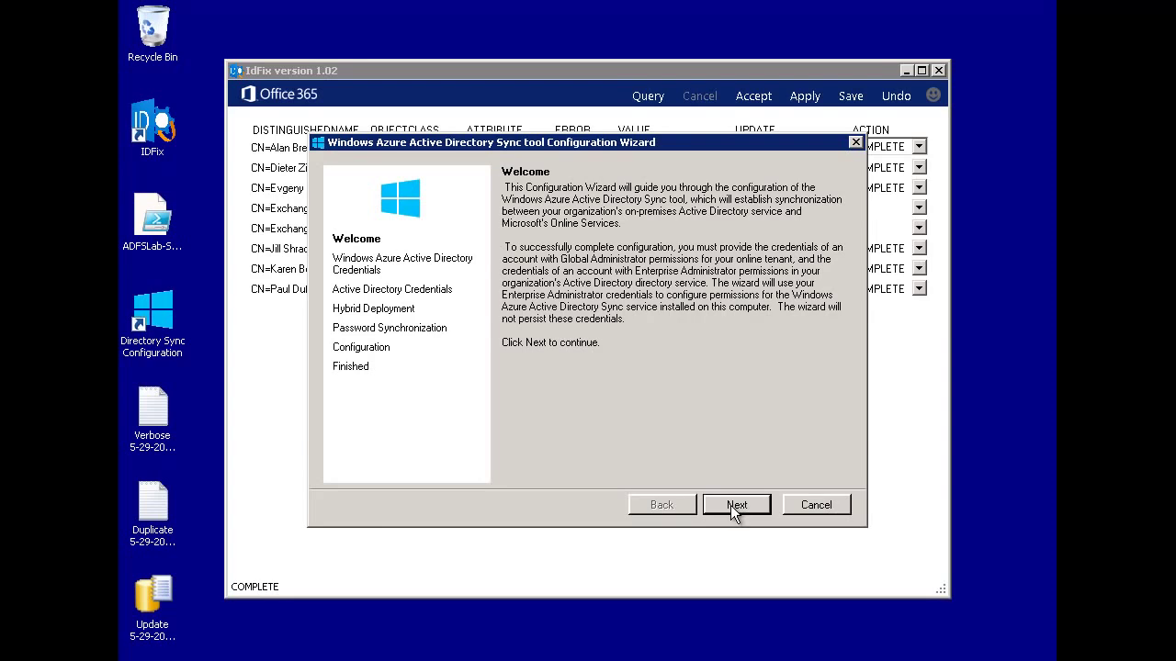
pyautogui.click(735, 505)
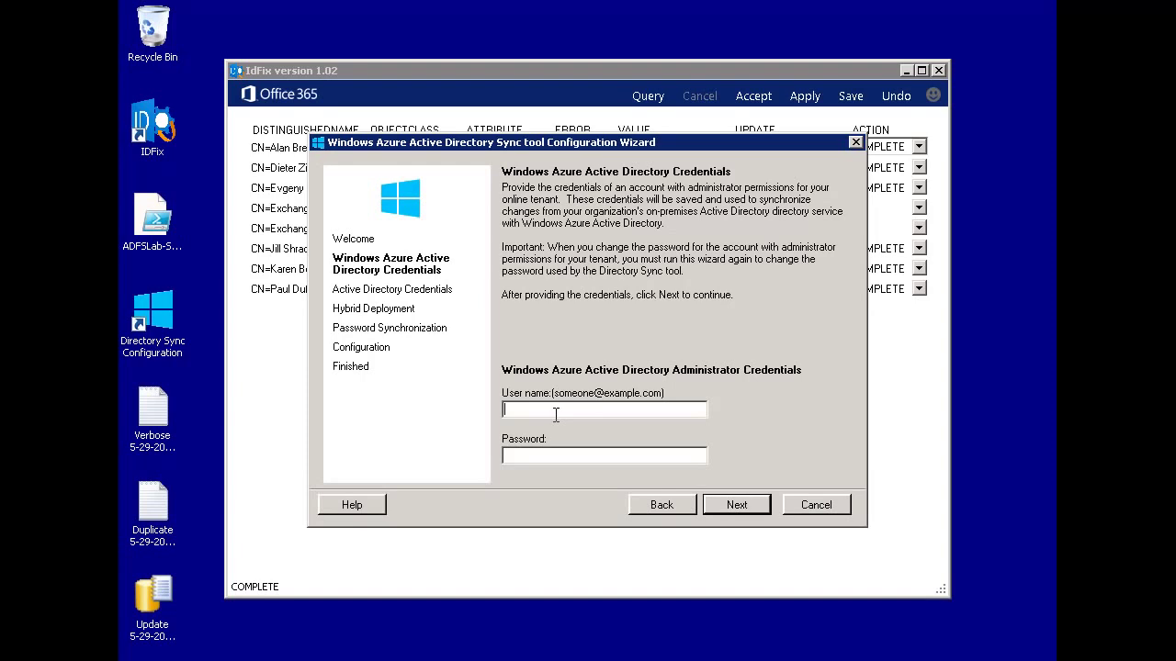
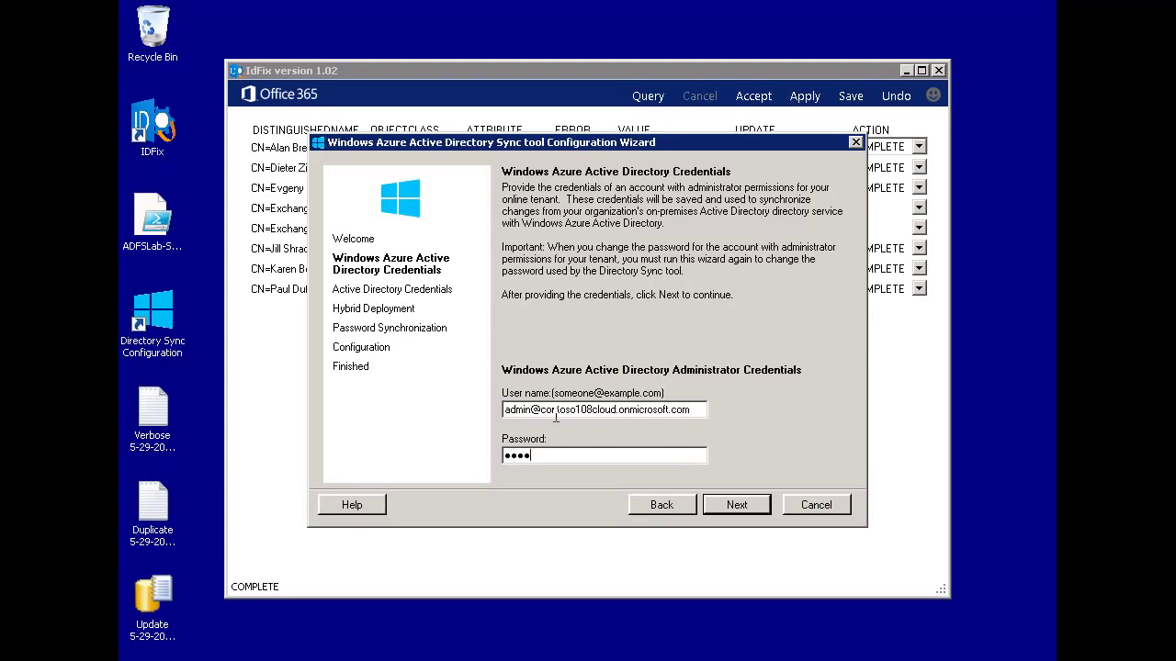
pyautogui.write('******')
pyautogui.click(752, 506)
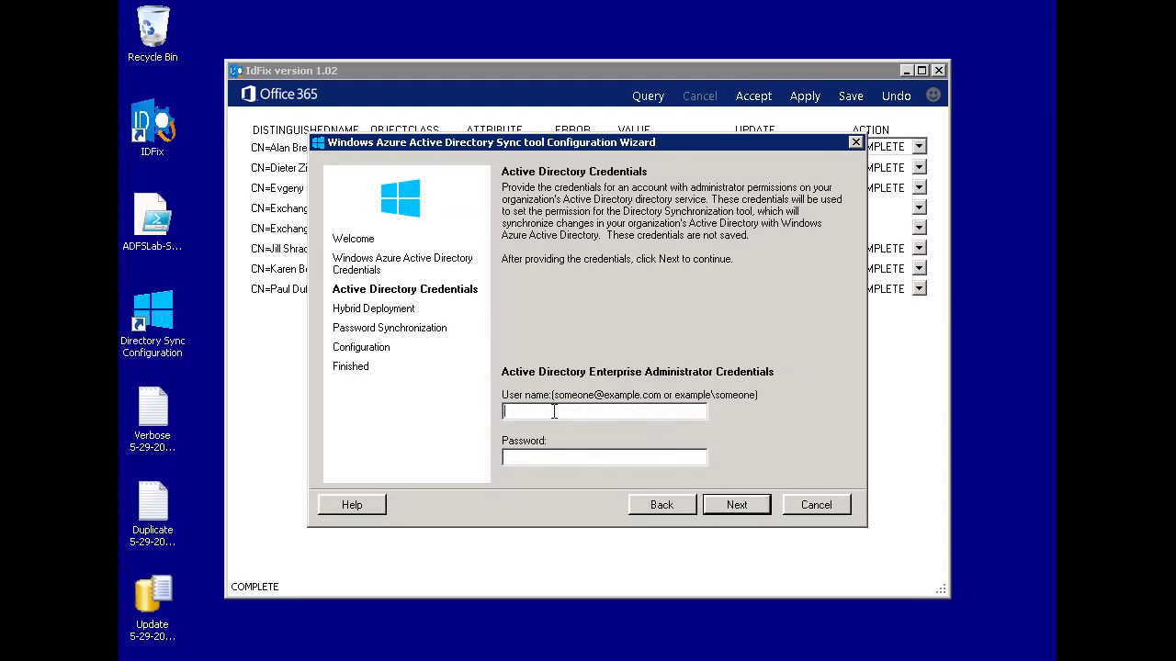
# Enter the on-premises enterprise administrator's user name and password.
pyautogui.write('corp\\adminstratorPa$$w0rd12')
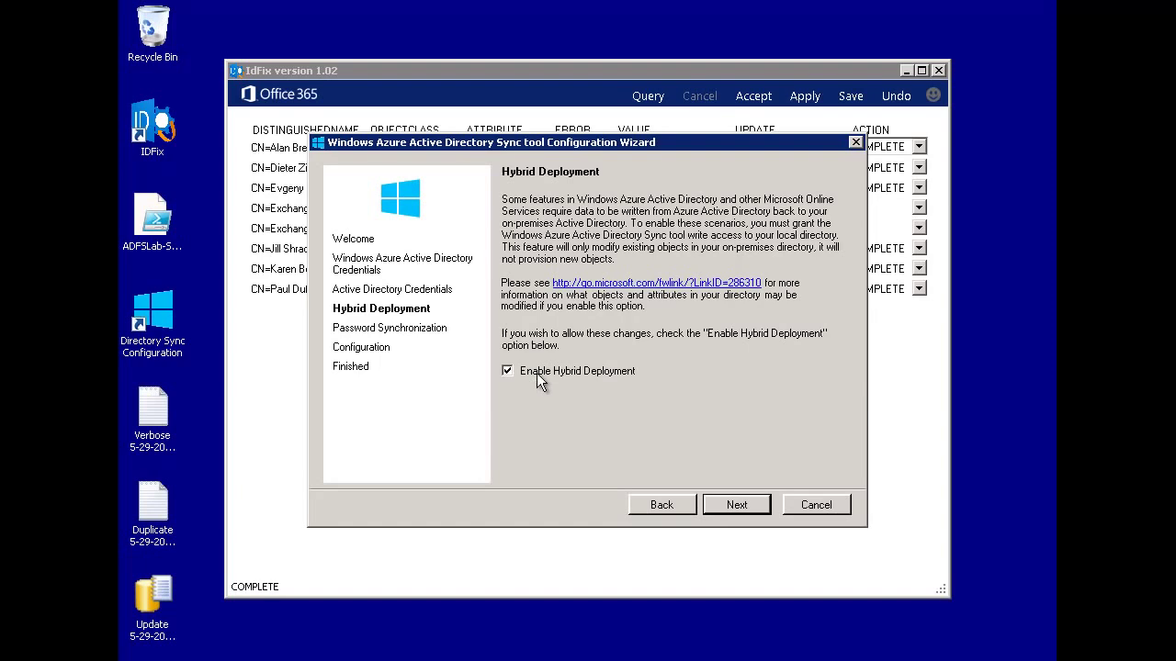
# Accept hybrid deployment, keep Enable Password Sync ticked, and run the configuration to completion.
pyautogui.click(733, 505)
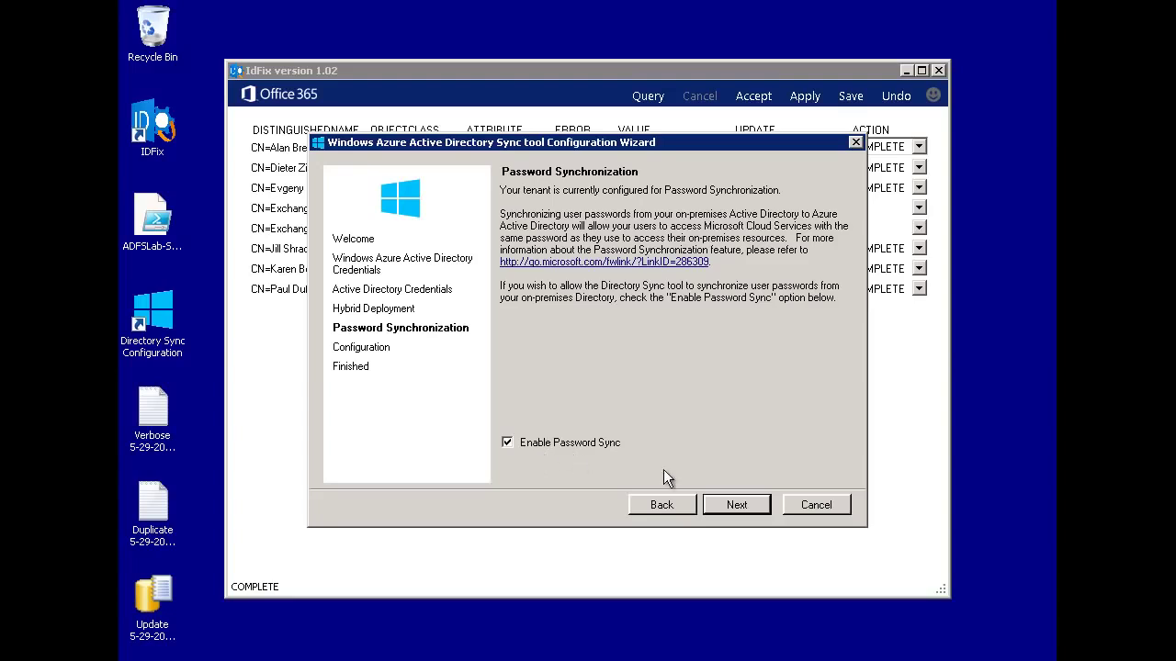
pyautogui.click(732, 505)
pyautogui.click(731, 505)
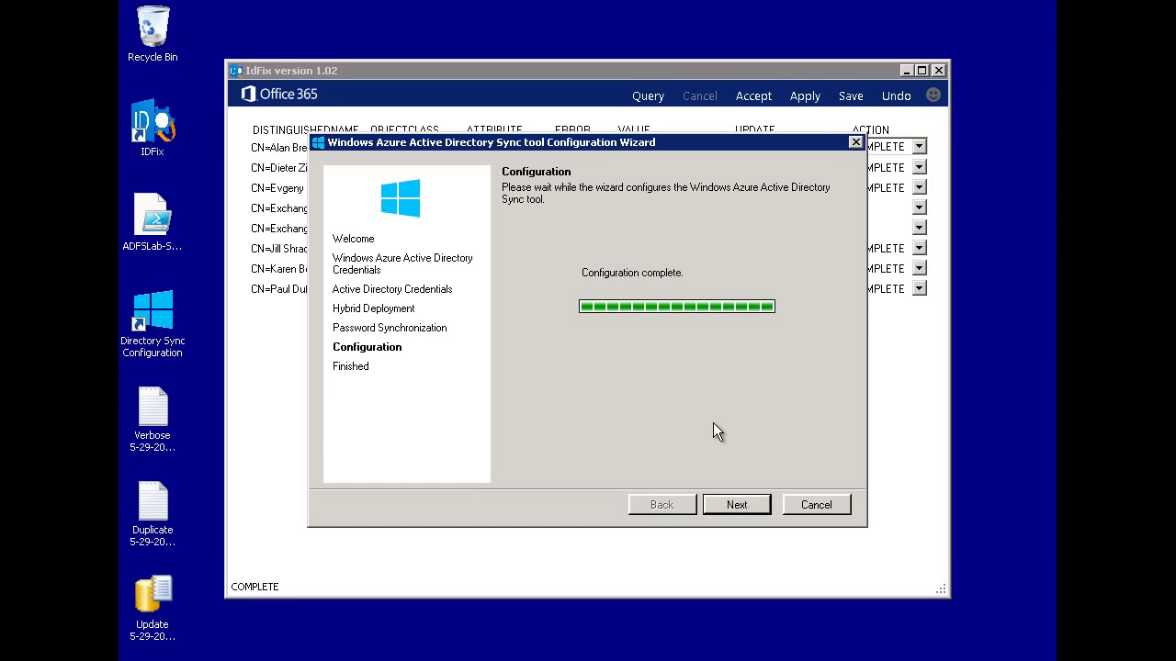
# Finish the wizard with 'Synchronize your directories now' ticked and dismiss the closing message.
pyautogui.click(737, 505)
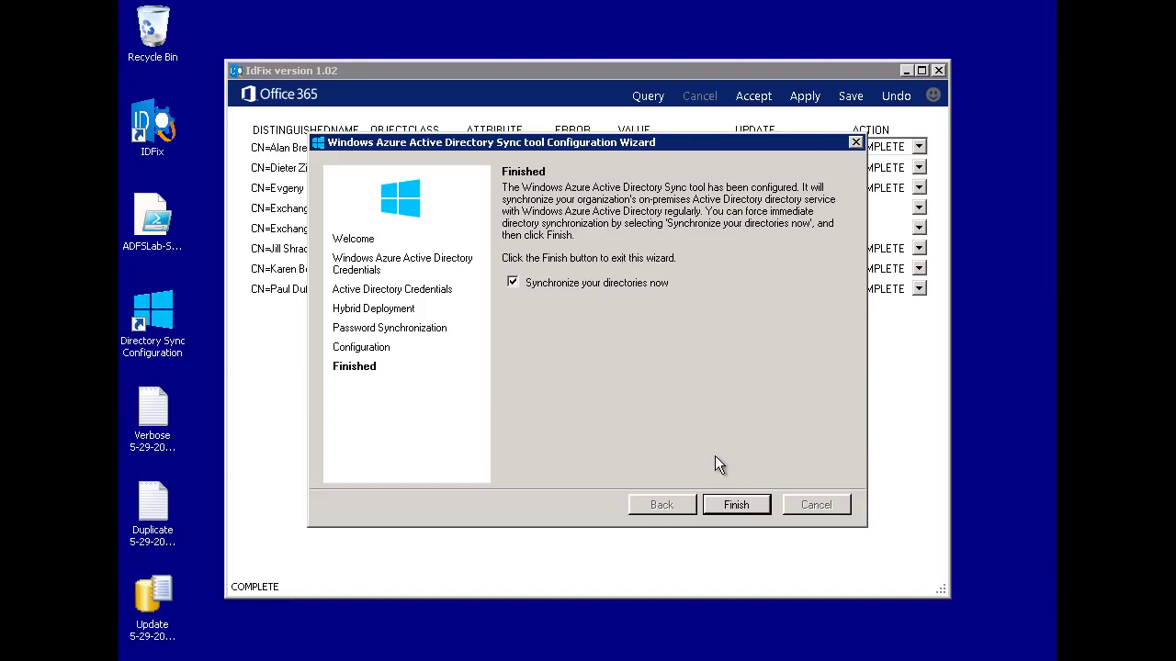
pyautogui.click(731, 506)
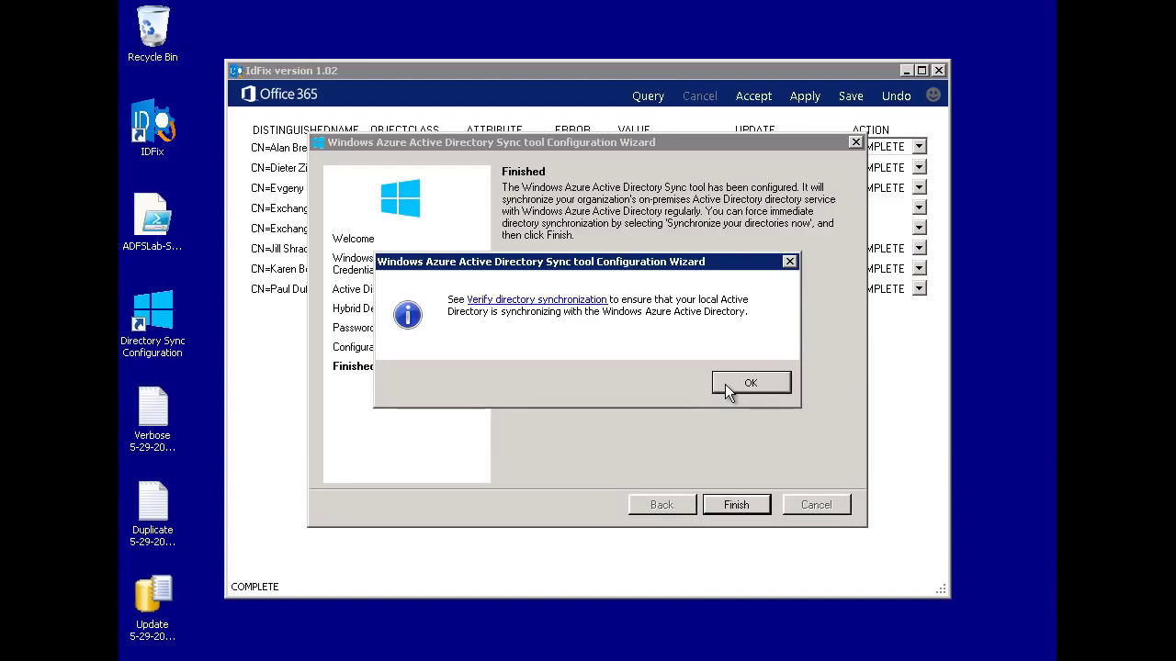
pyautogui.click(725, 388)
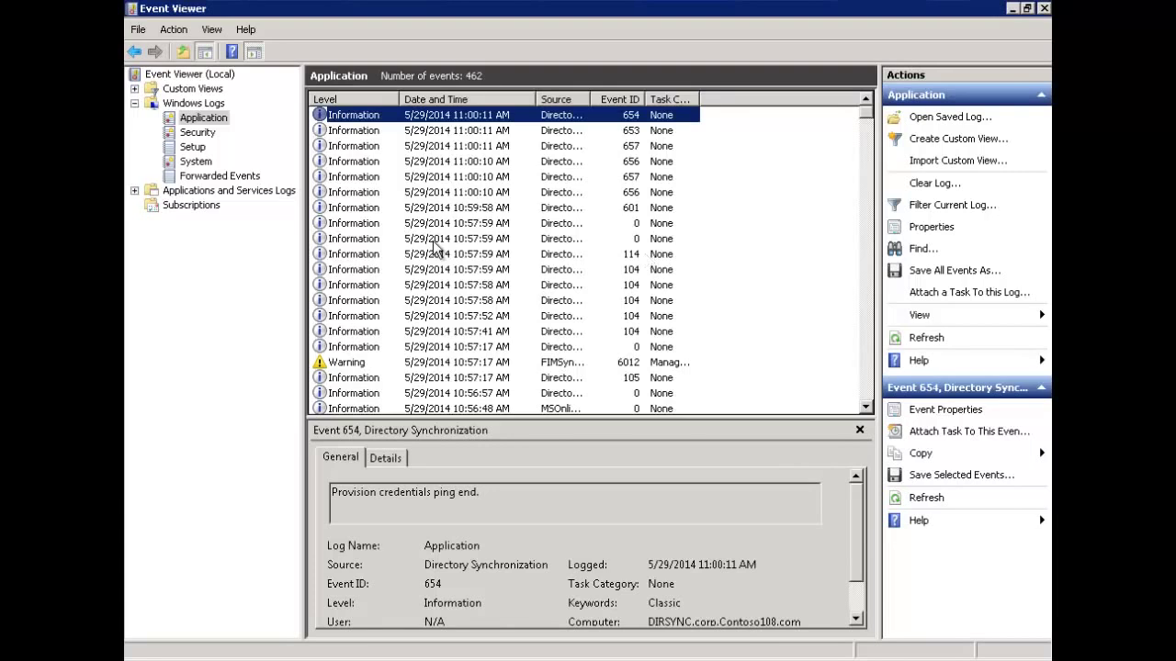
# Check events 0, 601, 656 and 657 for export success and password changes, then return to the sync folder.
pyautogui.click(376, 239)
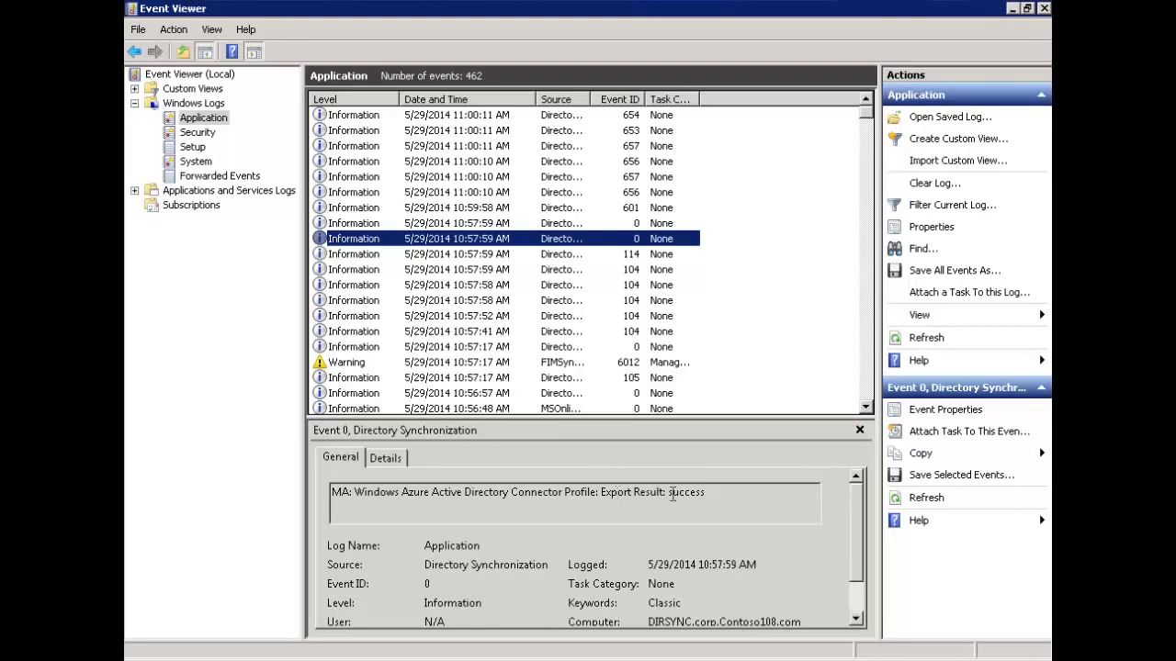
pyautogui.moveTo(600, 492); pyautogui.dragTo(706, 492)
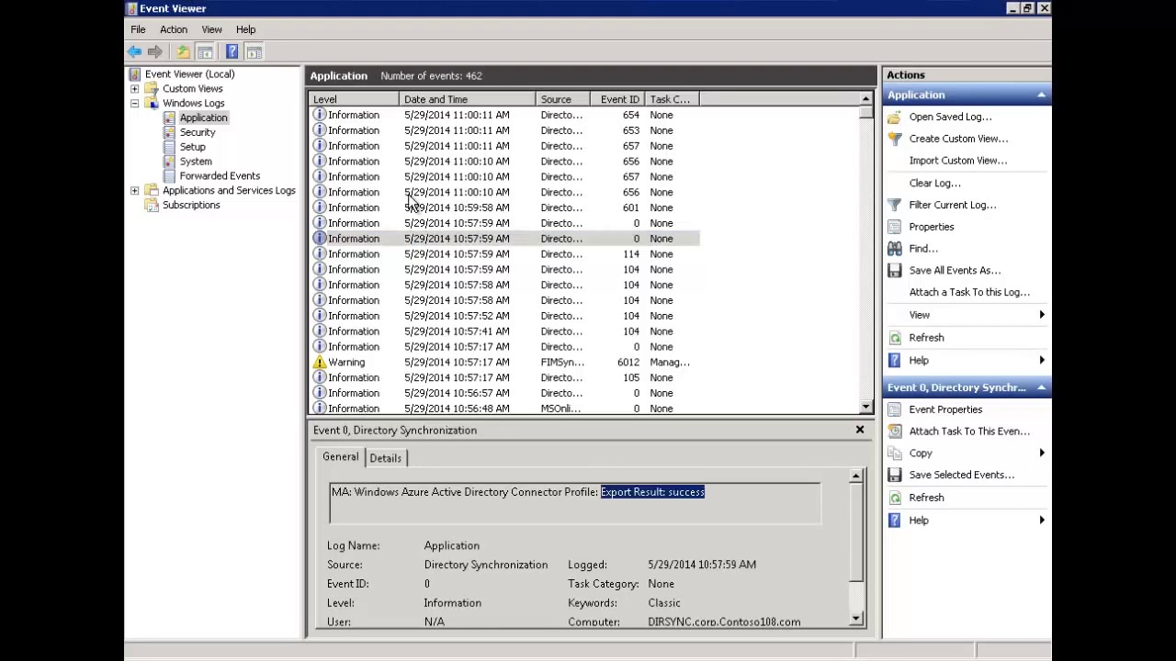
pyautogui.click(368, 209)
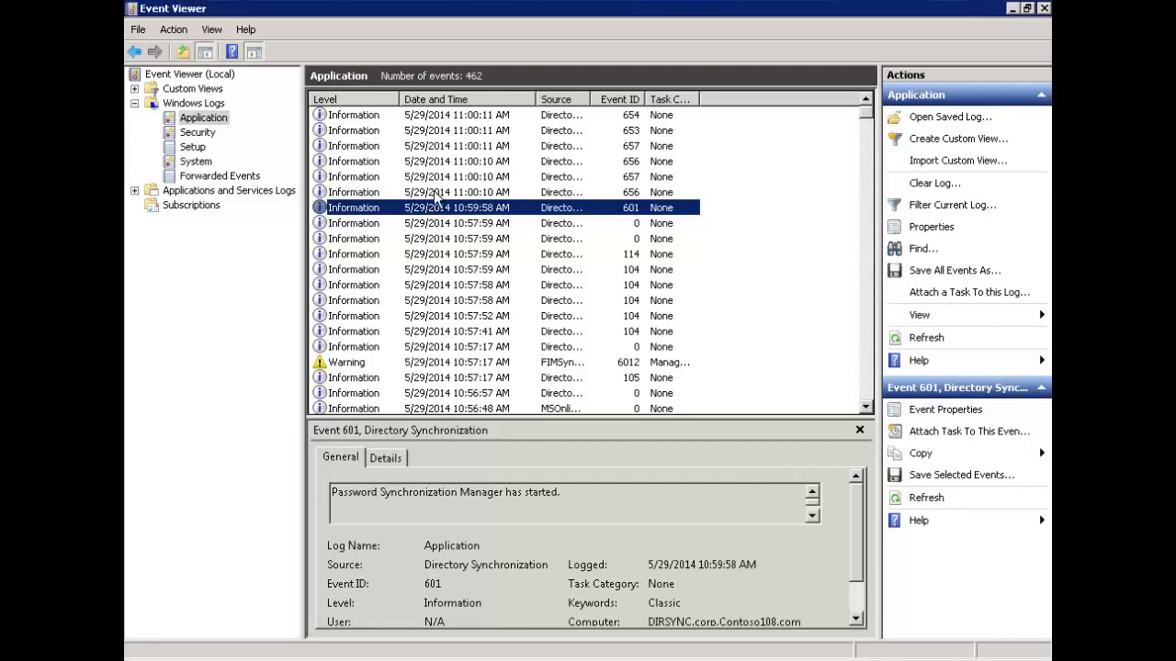
pyautogui.click(436, 195)
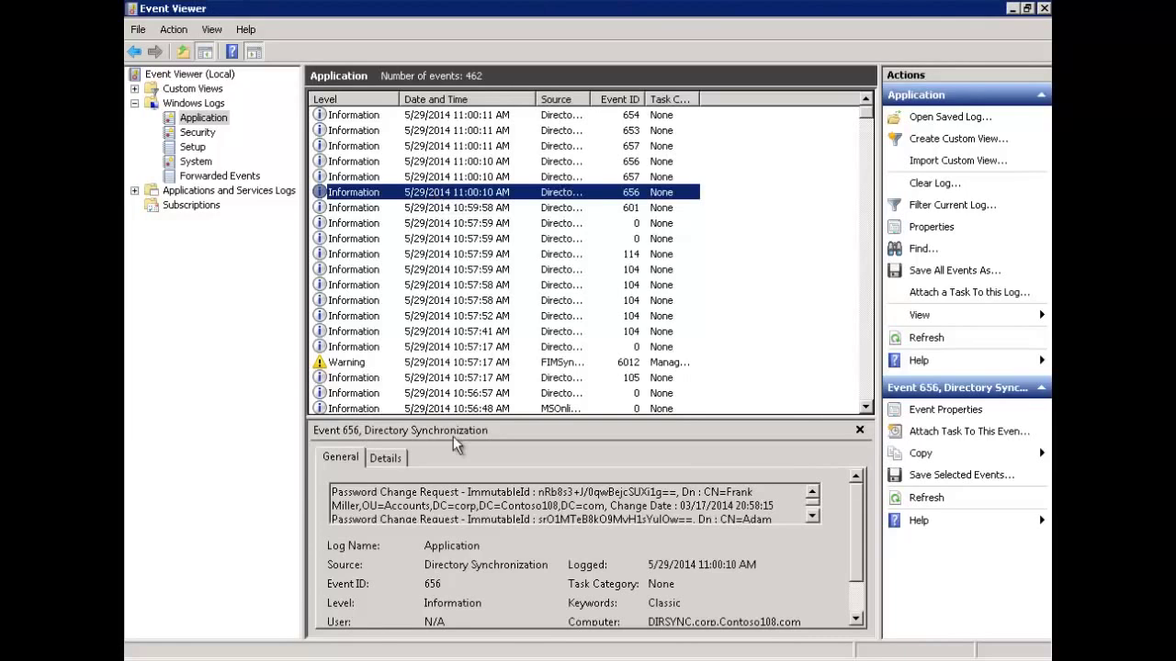
pyautogui.click(594, 183)
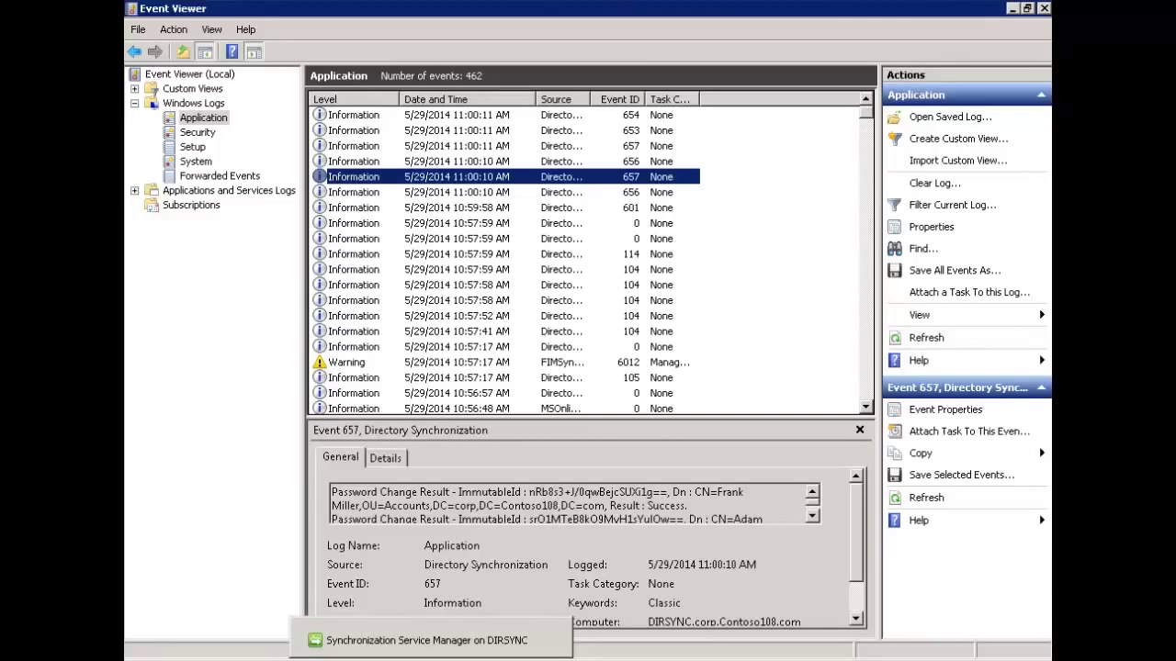
pyautogui.click(319, 641)
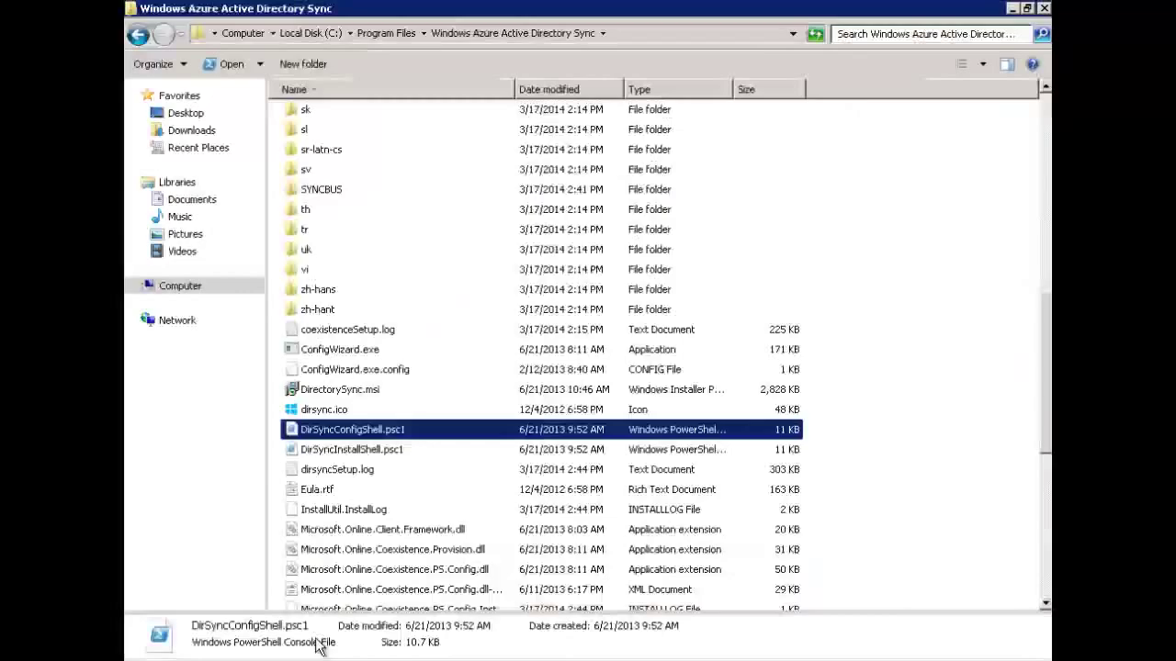
# Drill down through SYNCBUS and Synchronization Service into the UIShell folder.
pyautogui.click(626, 34)
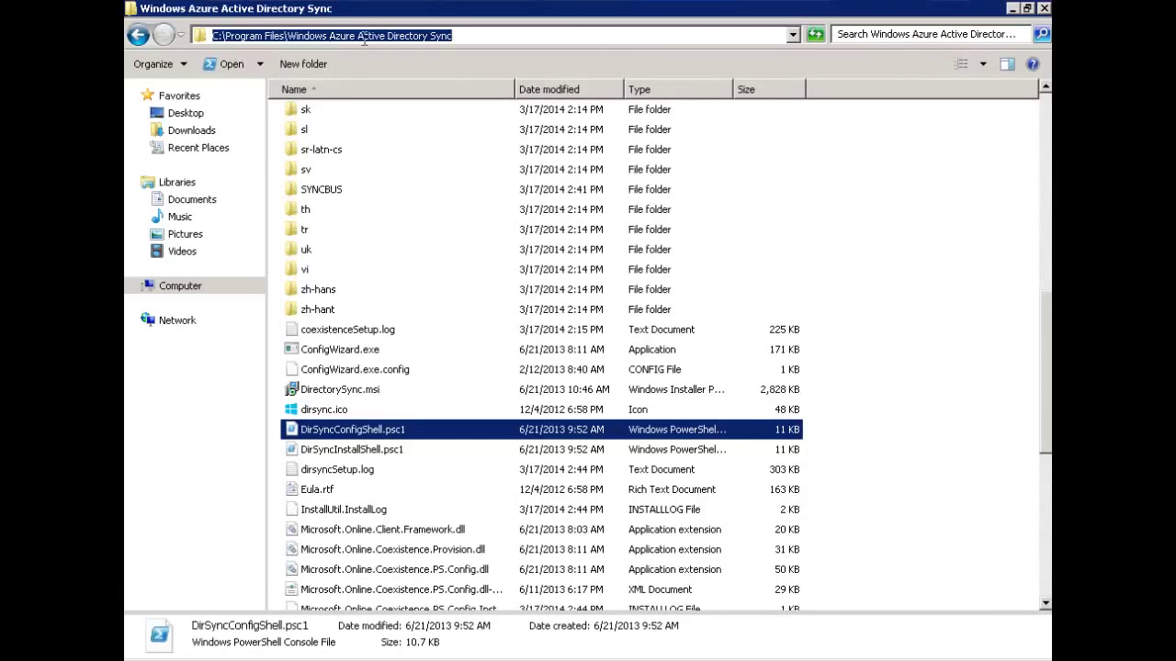
pyautogui.doubleClick(328, 195)
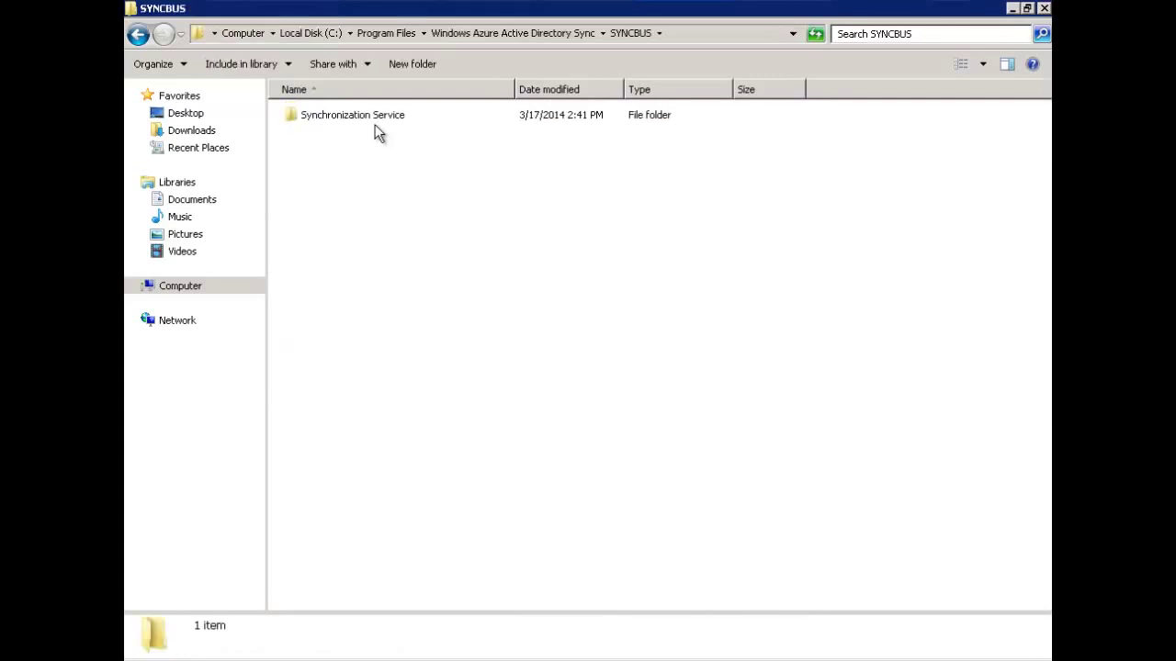
pyautogui.doubleClick(380, 117)
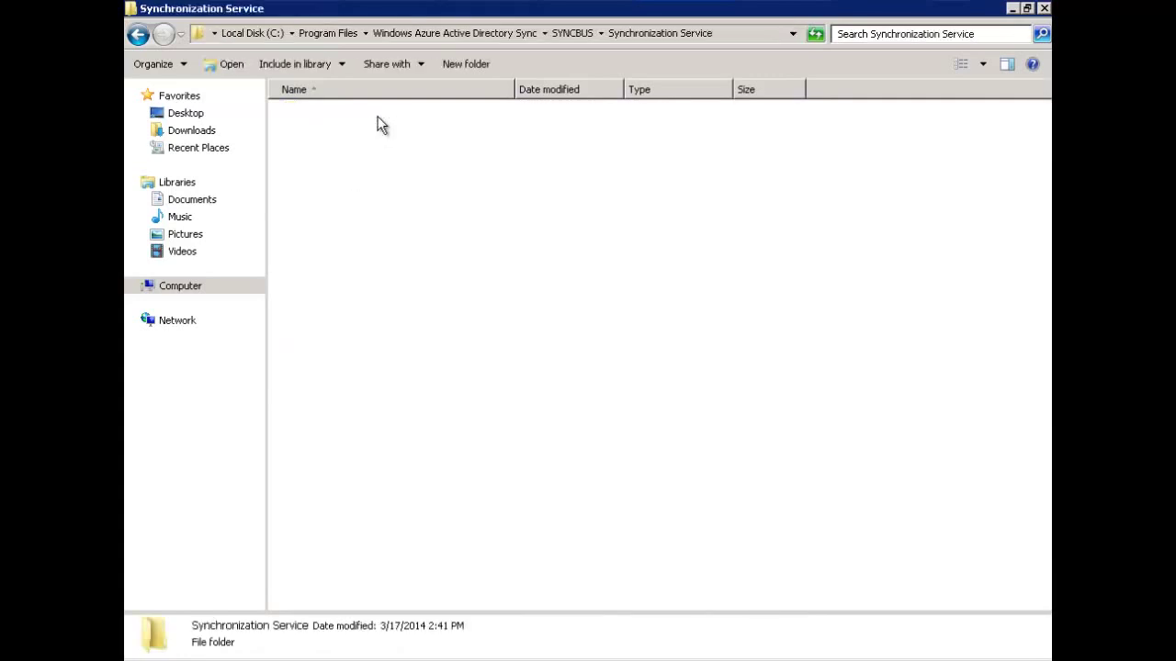
pyautogui.doubleClick(323, 254)
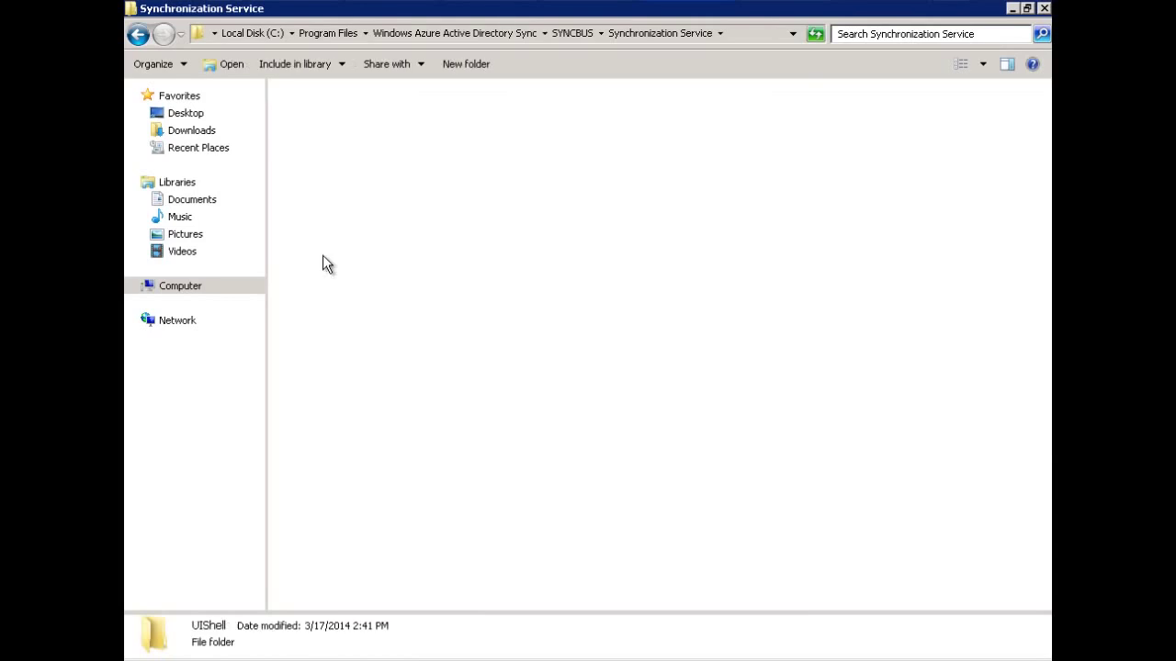
# Launch miisclient.exe, widen the Name column to review the Export run, then minimize it.
pyautogui.click(351, 501)
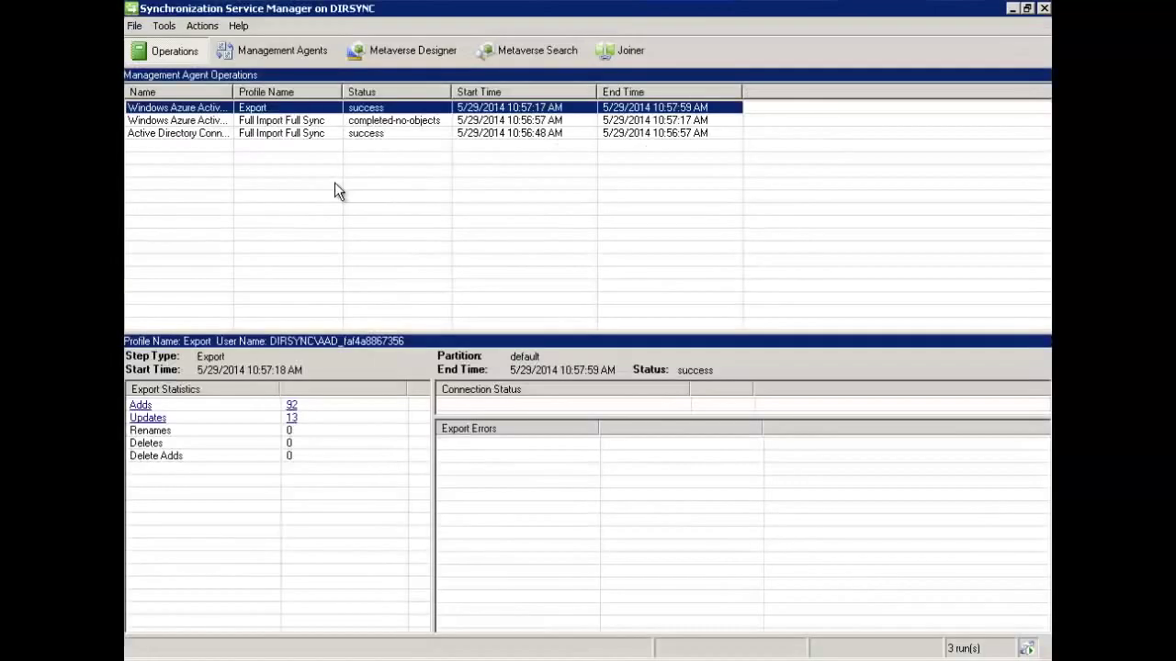
pyautogui.doubleClick(231, 91)
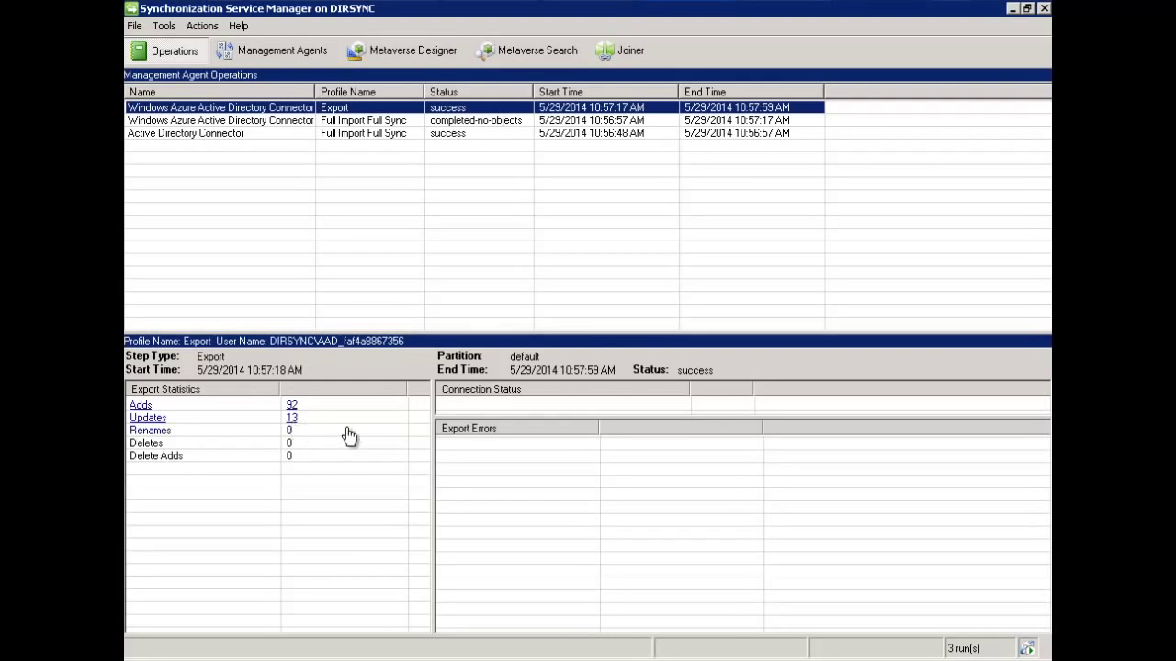
pyautogui.click(1011, 8)
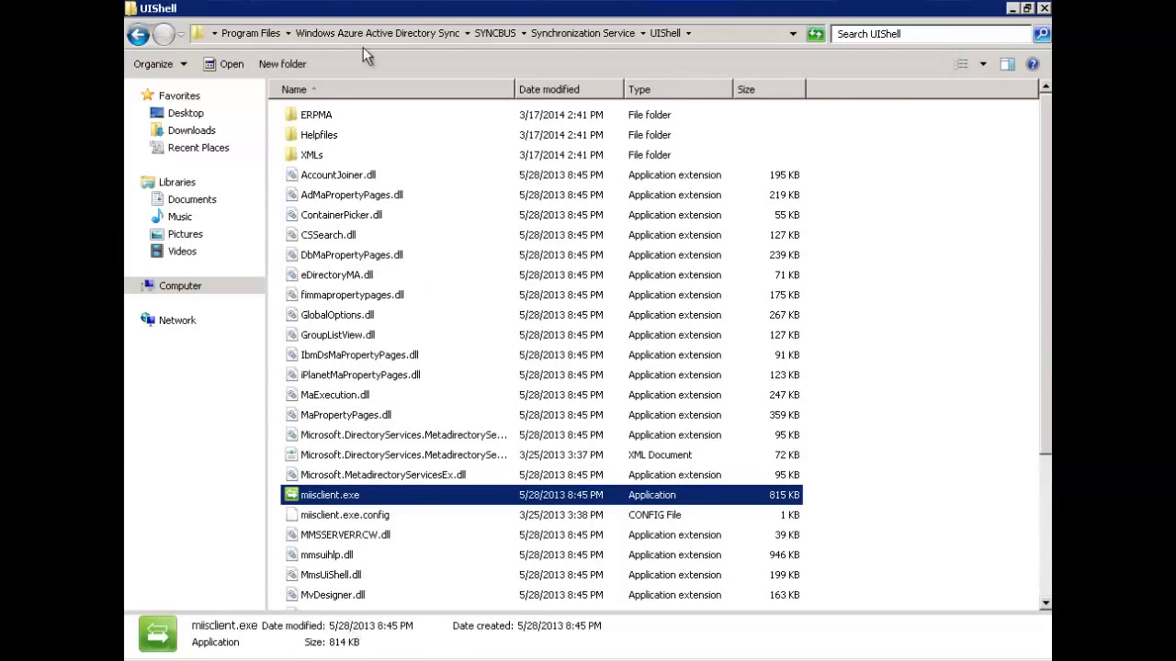
# Browse to C:\Program Files\Windows Azure Active Directory Sync.
pyautogui.click(195, 291)
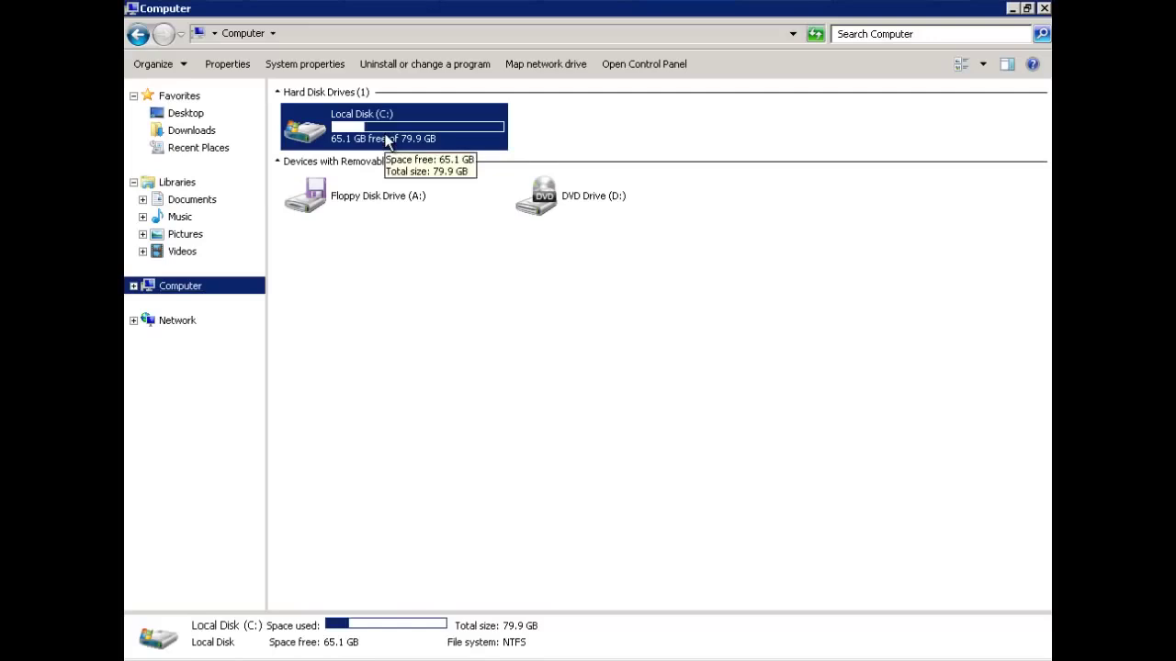
pyautogui.doubleClick(386, 137)
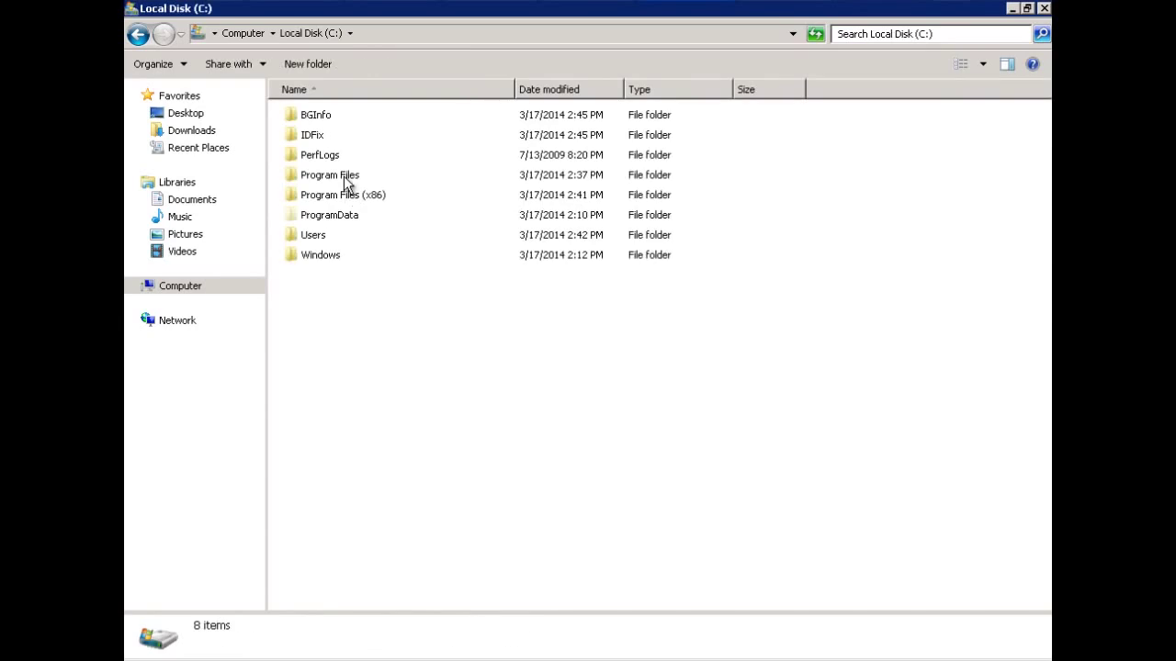
pyautogui.doubleClick(344, 176)
pyautogui.doubleClick(367, 276)
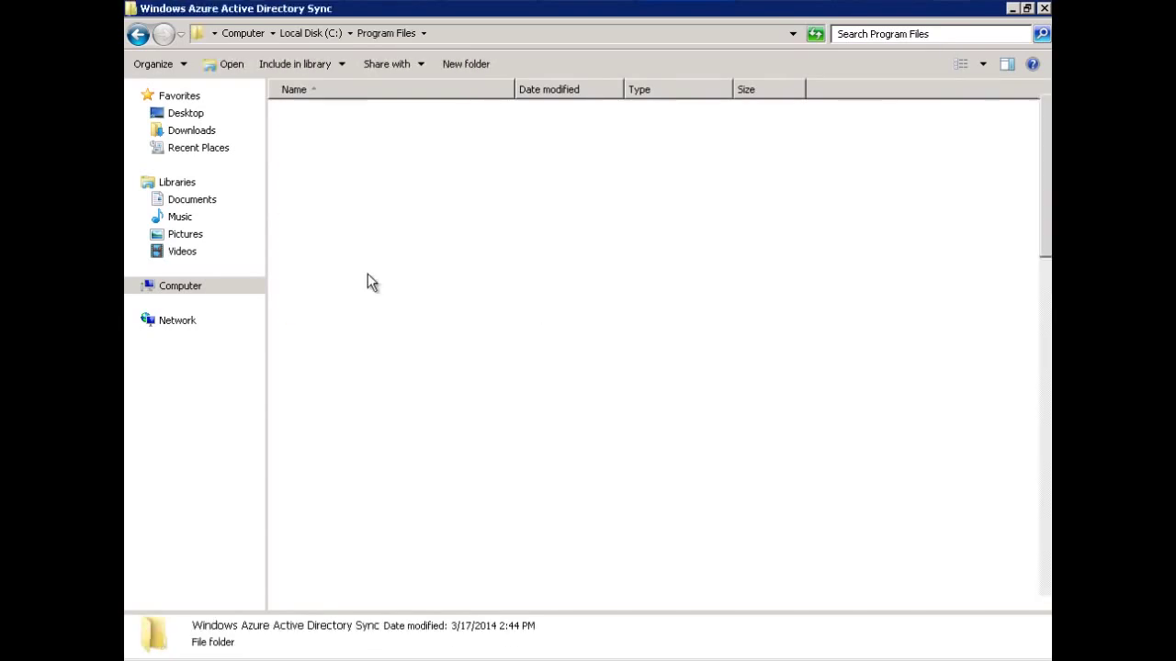
# Jump to DirSyncConfigShell.psc1 by typing 'dir' in the file list and launch it.
pyautogui.click(368, 275)
pyautogui.click(332, 462)
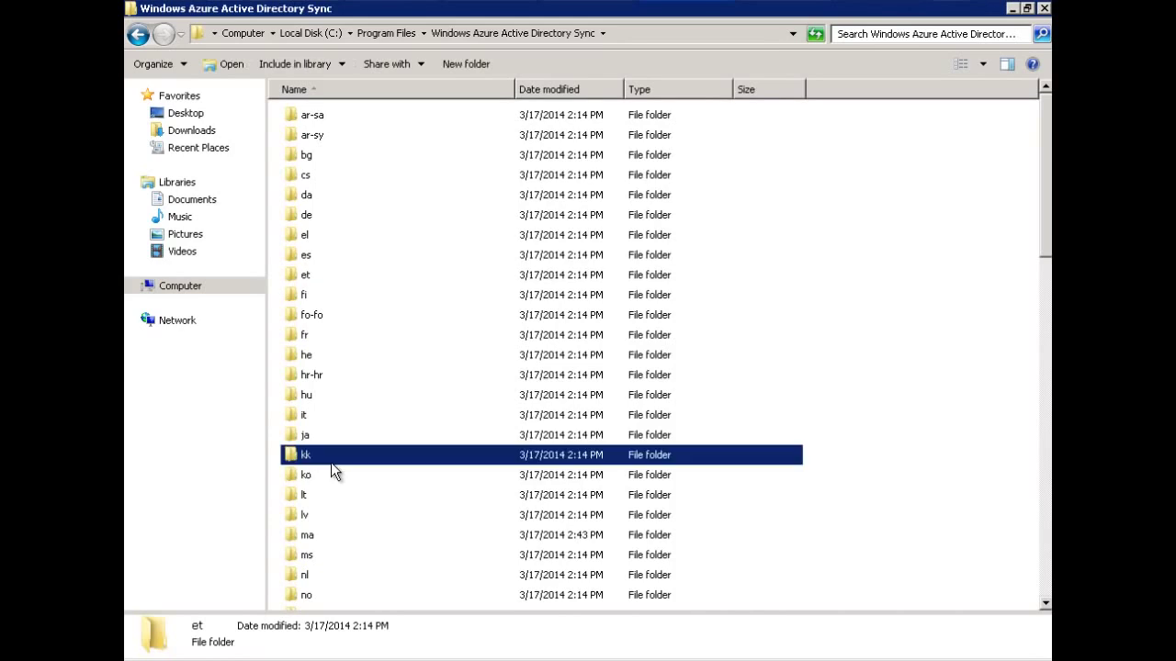
pyautogui.write('dir')
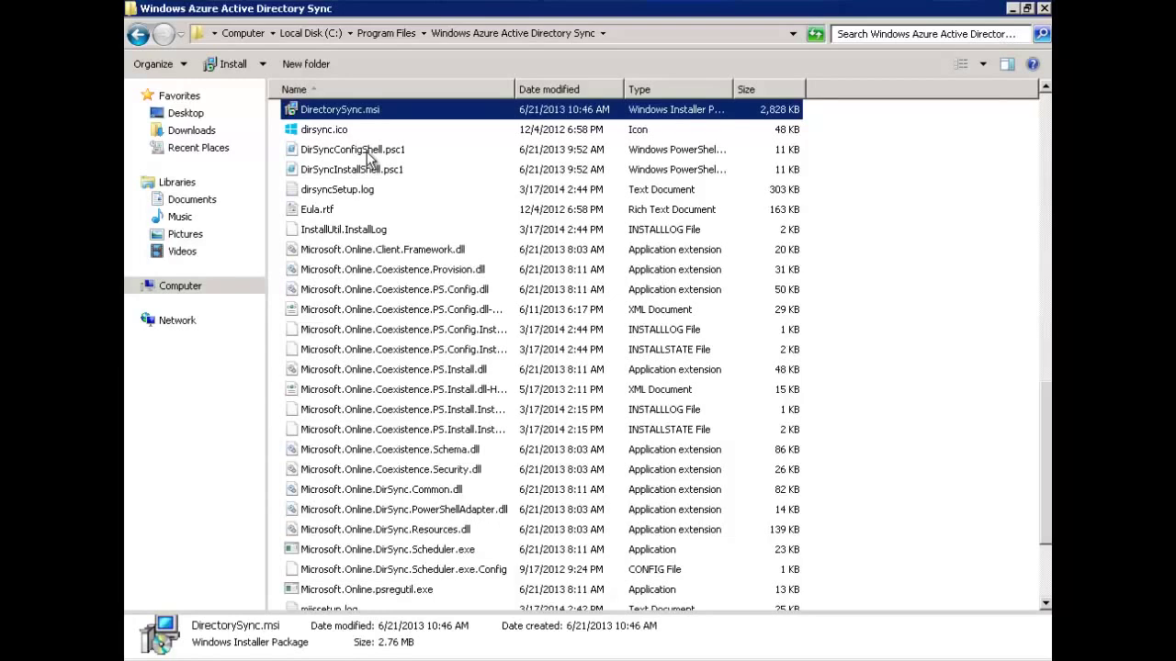
pyautogui.doubleClick(374, 152)
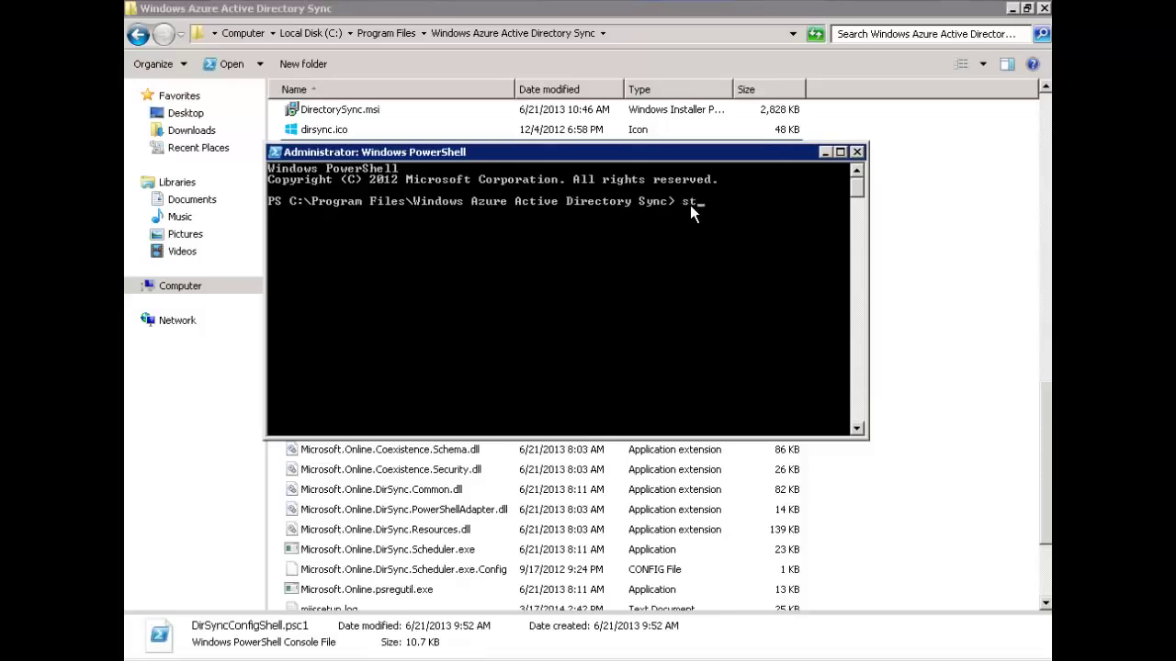
# Run Start-OnlineCoexistenceSync in PowerShell, tab-completing it from 'start-onlinecoexistences'.
pyautogui.write('start-onlinecoexistences')
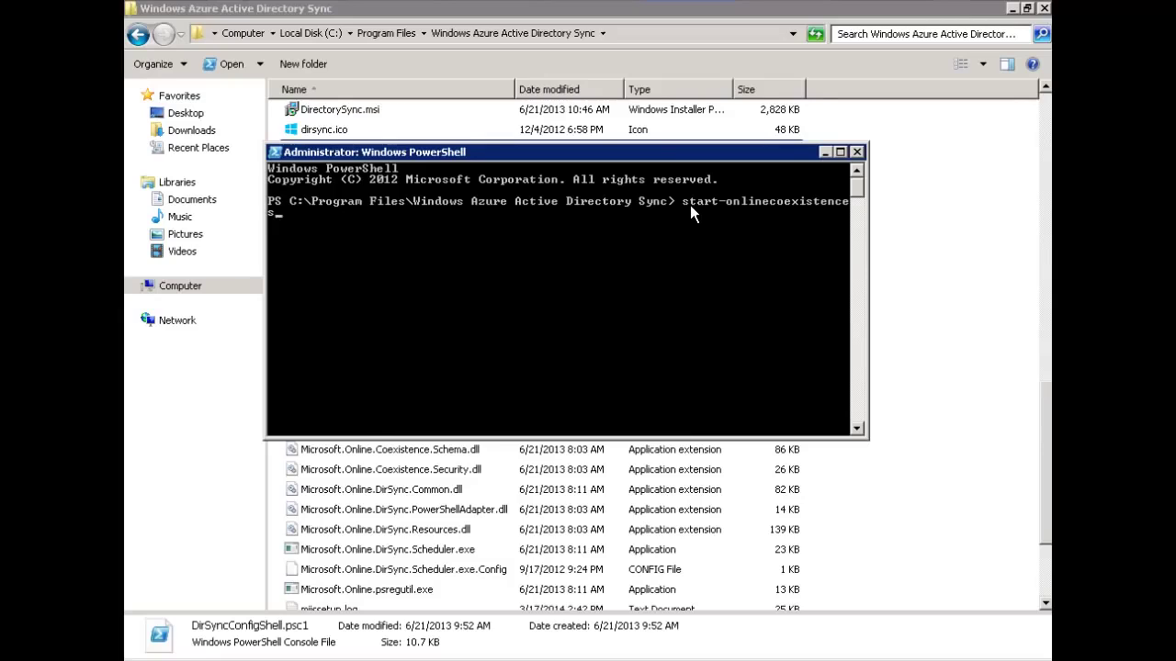
pyautogui.press('Tab')
pyautogui.press('Return')
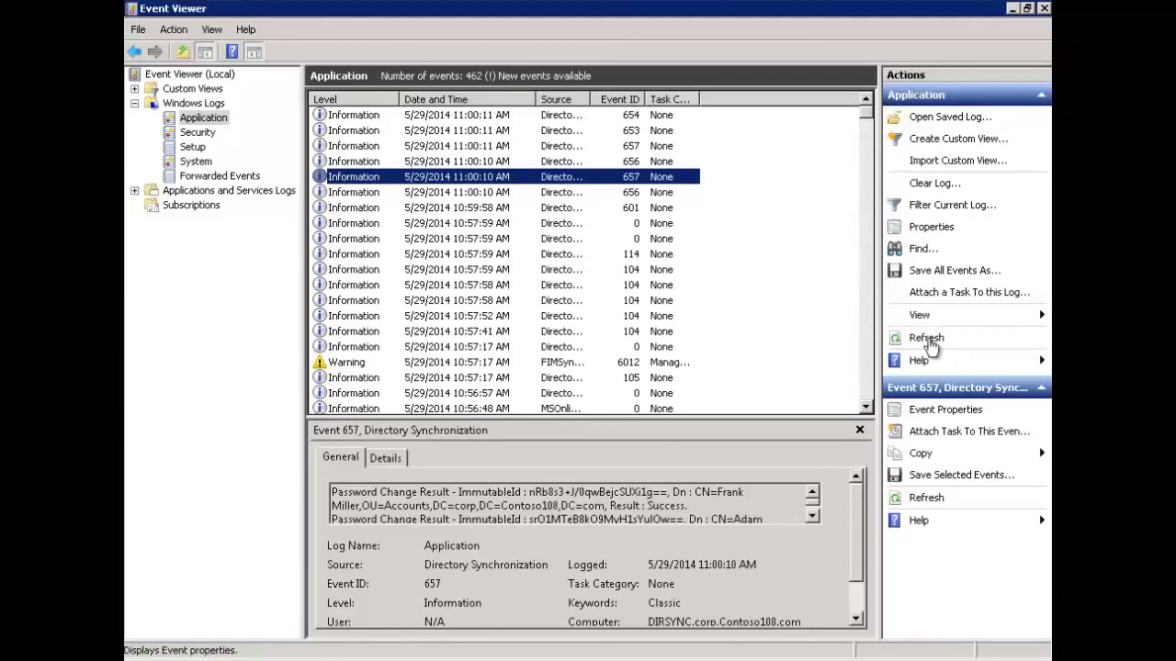
# Refresh the Application log and read each new 11:04:35 sync event through MSOnlineSyncScheduler's success message.
pyautogui.click(926, 337)
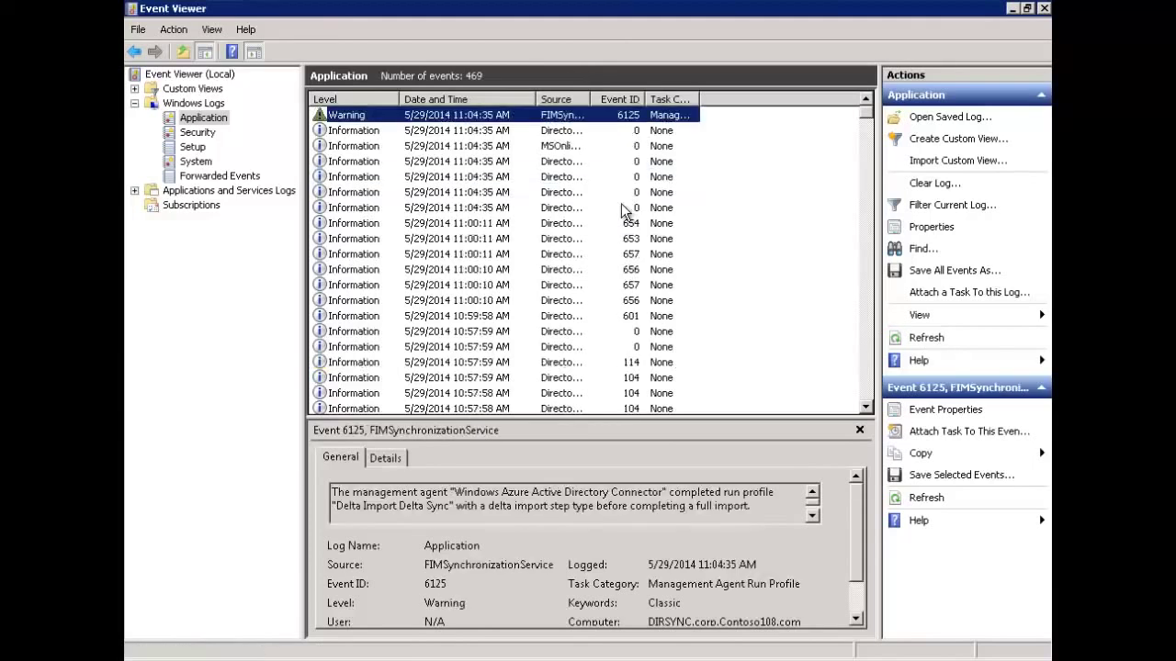
pyautogui.click(620, 211)
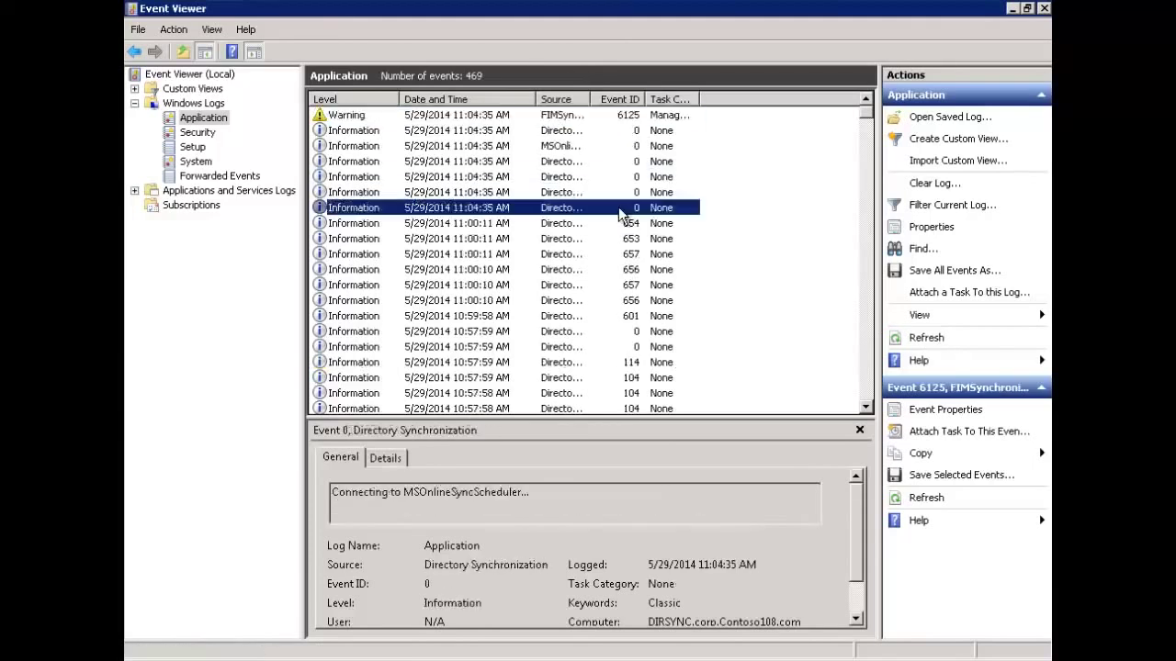
pyautogui.click(549, 496)
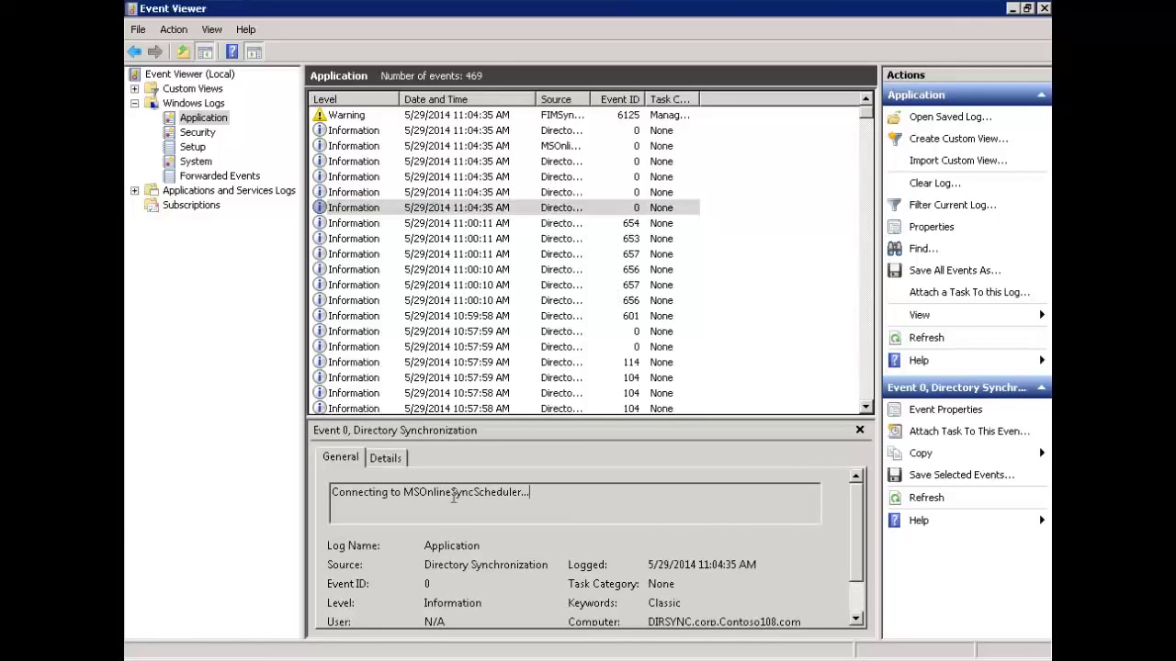
pyautogui.click(511, 193)
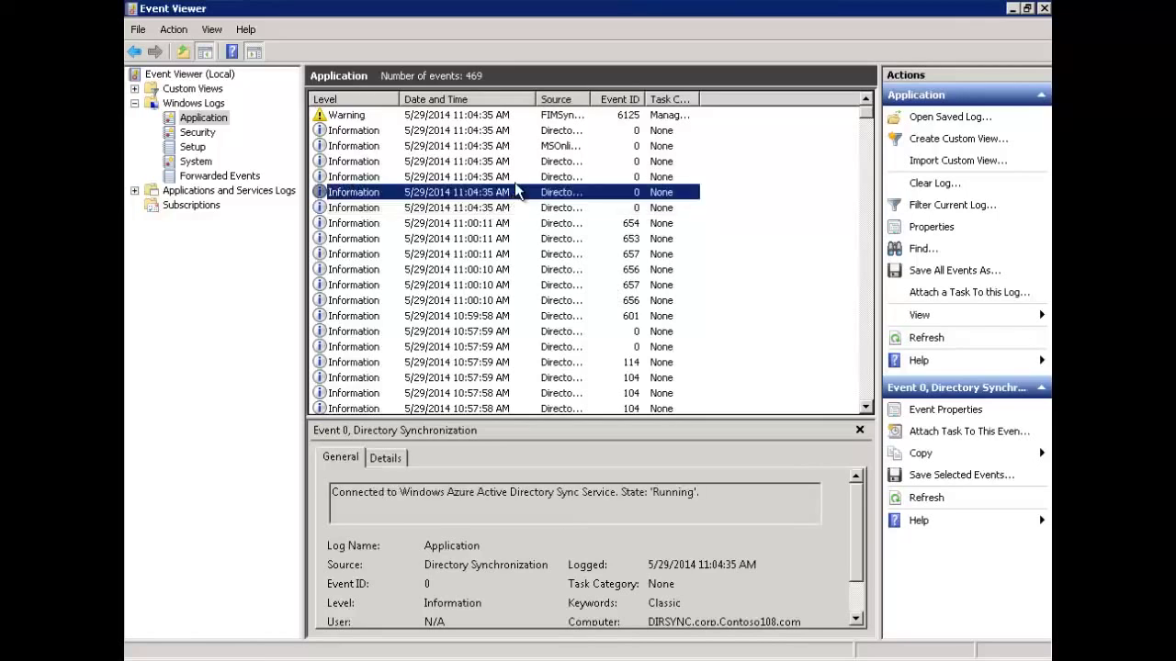
pyautogui.click(512, 180)
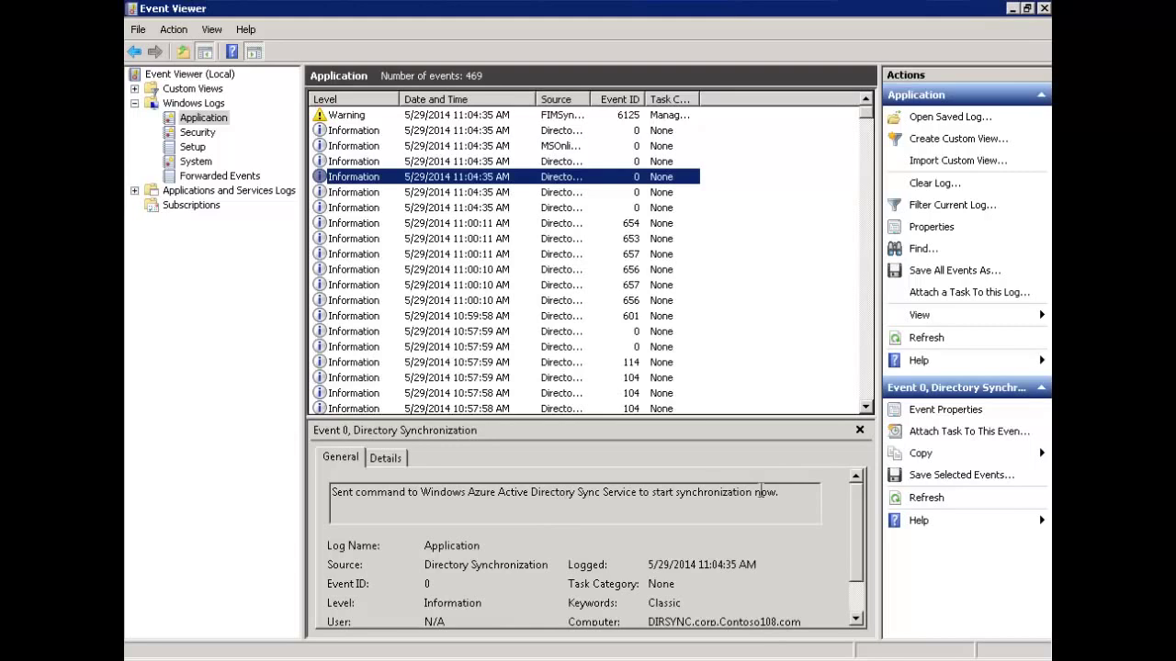
pyautogui.click(558, 163)
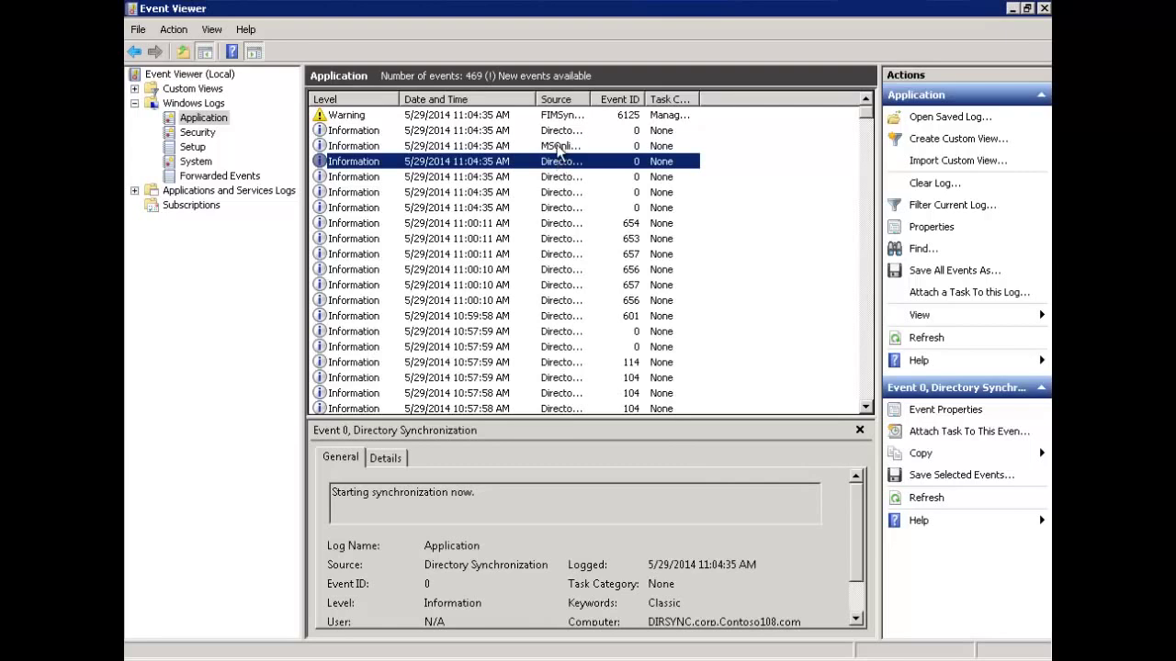
pyautogui.click(557, 147)
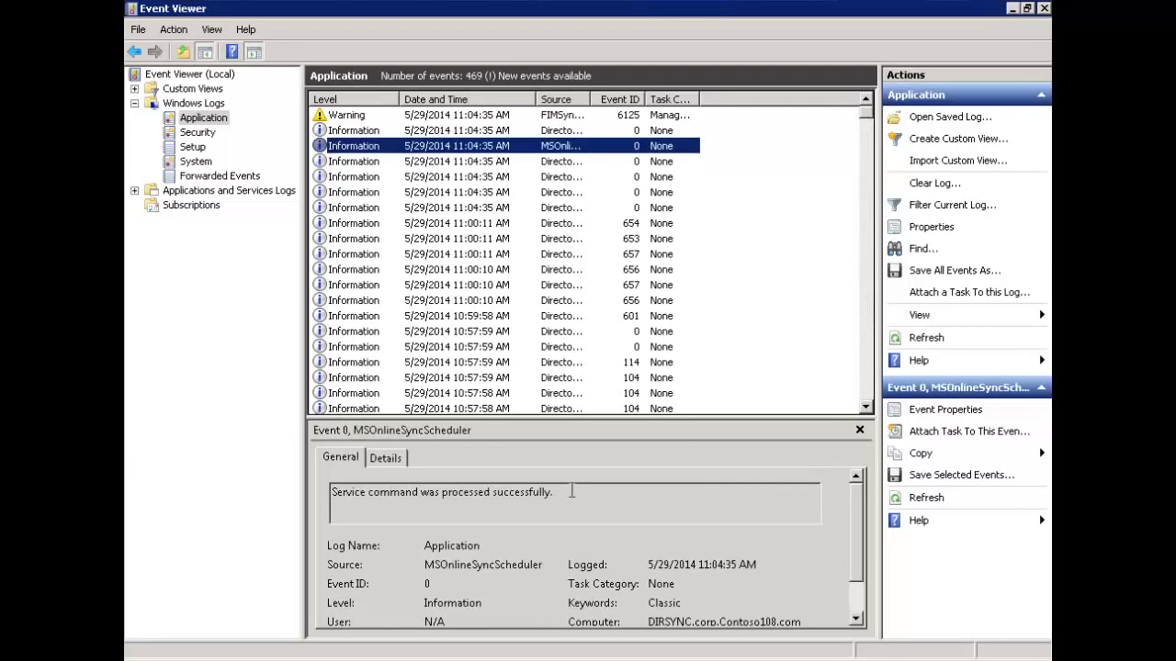